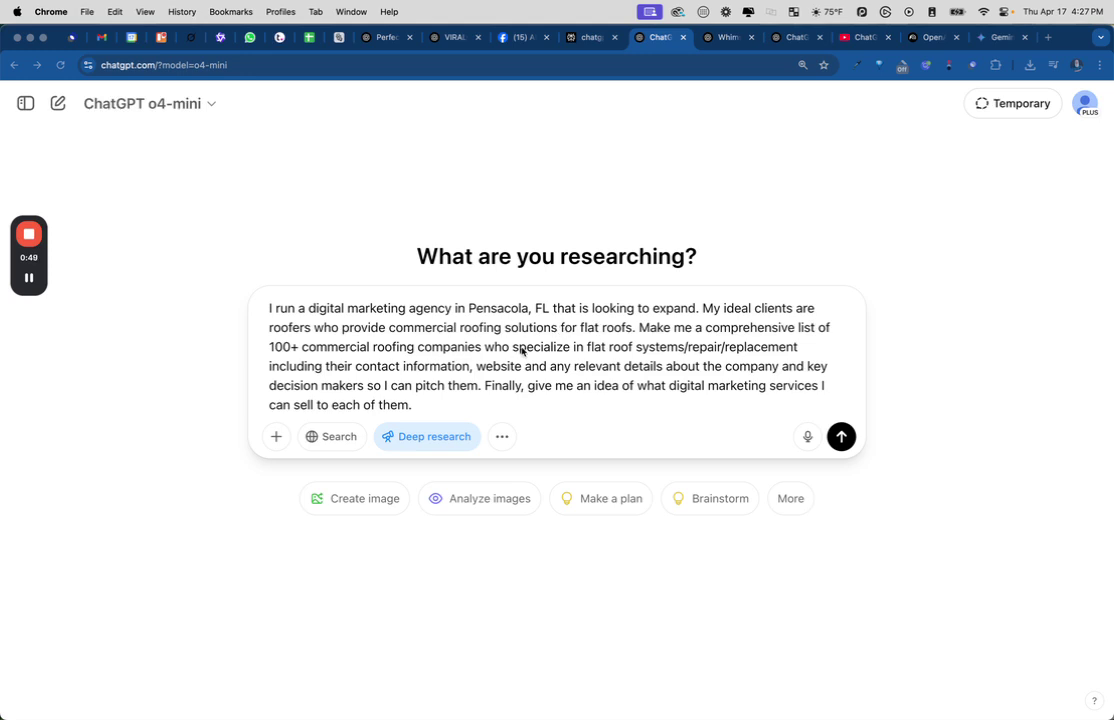
Step: Add 'in the United States and Canada' after 'companies' in the research prompt
left_click(485, 347)
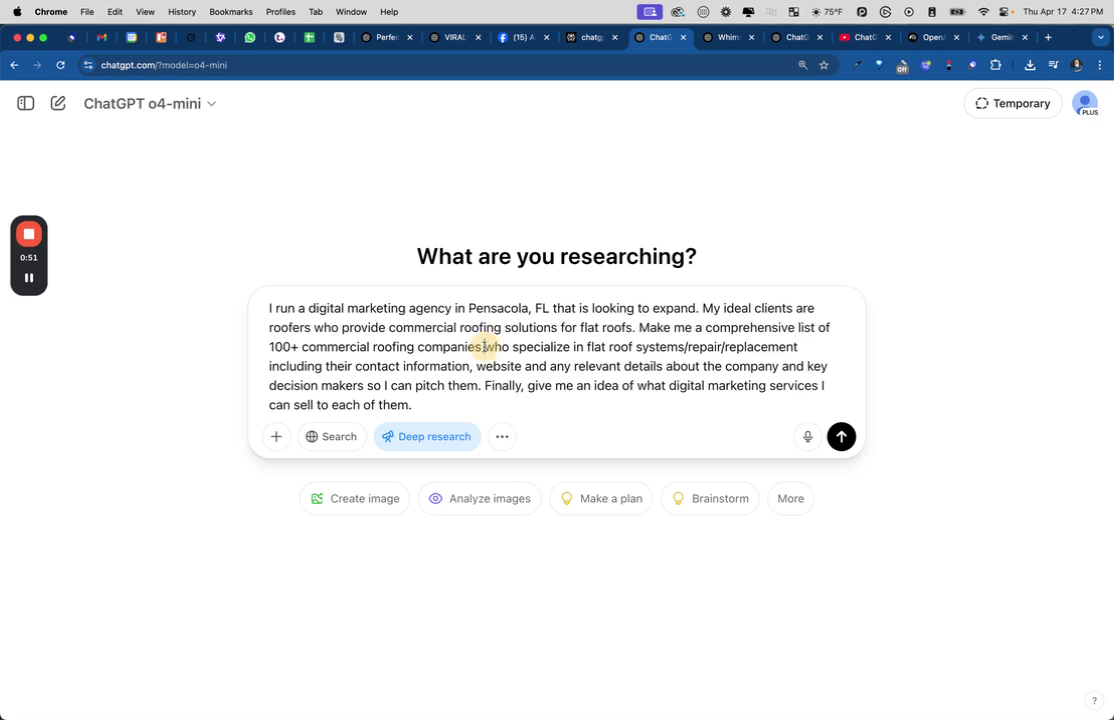
type("in the ")
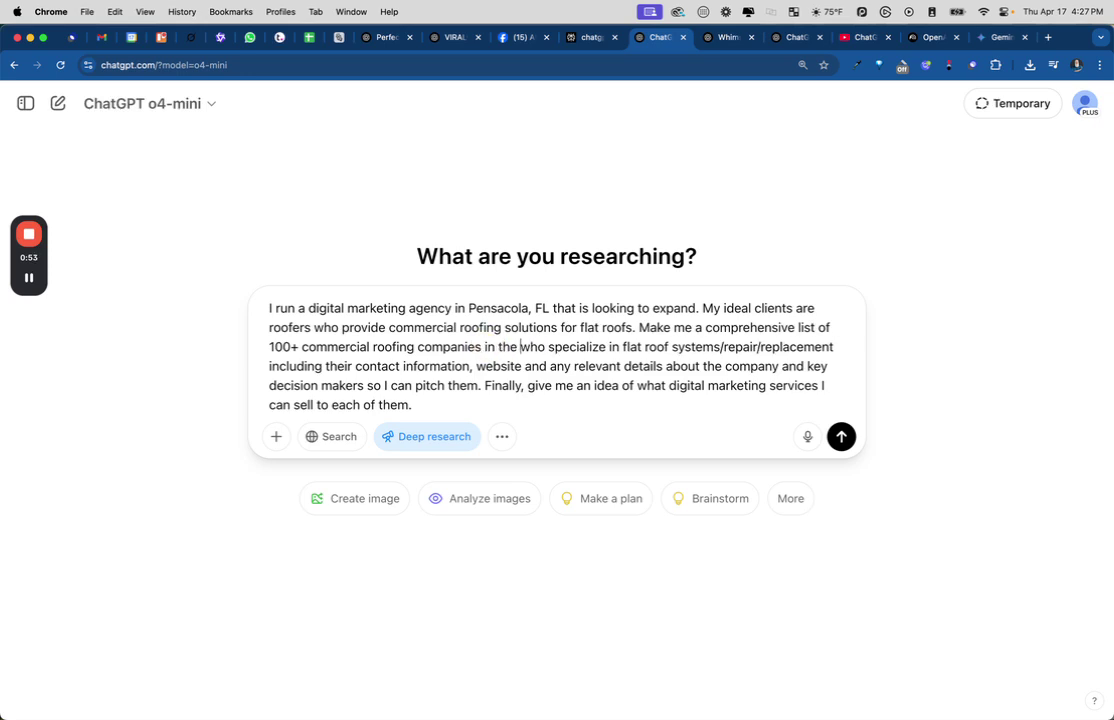
type("United")
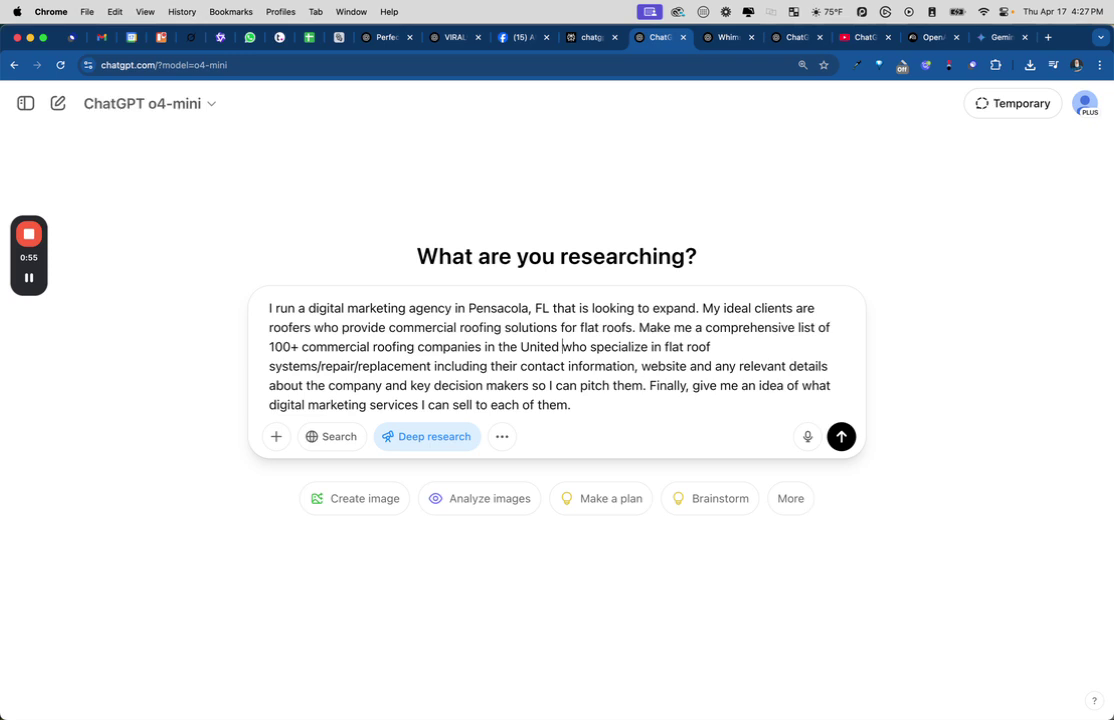
type(" States a")
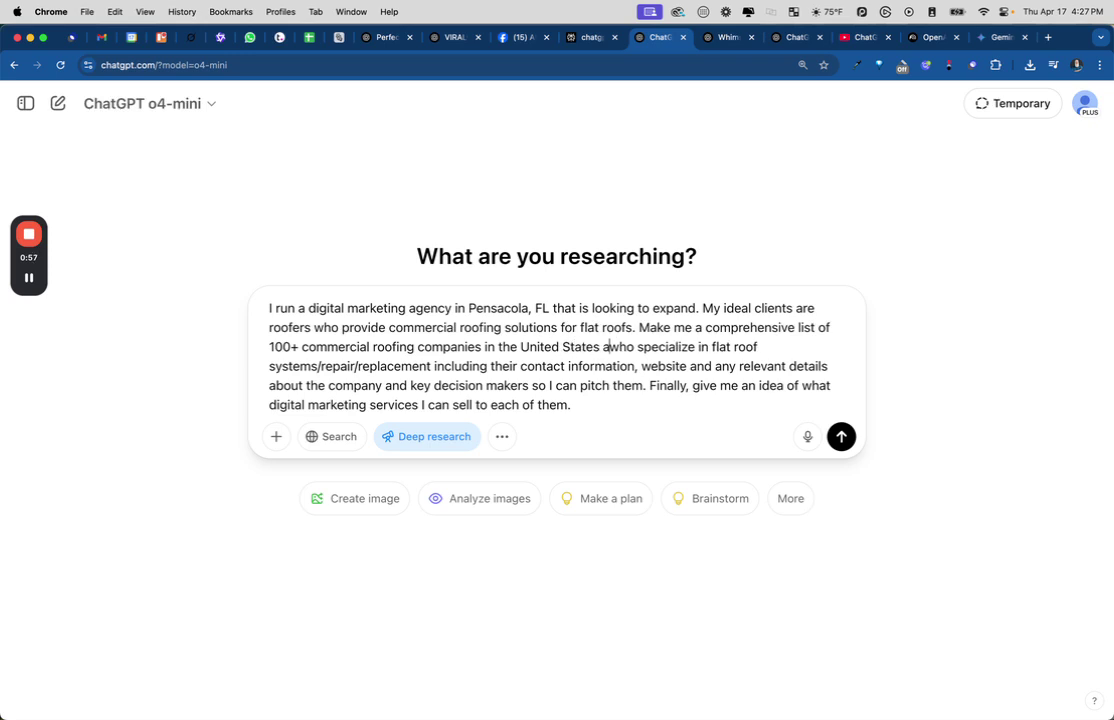
type("nd Cana")
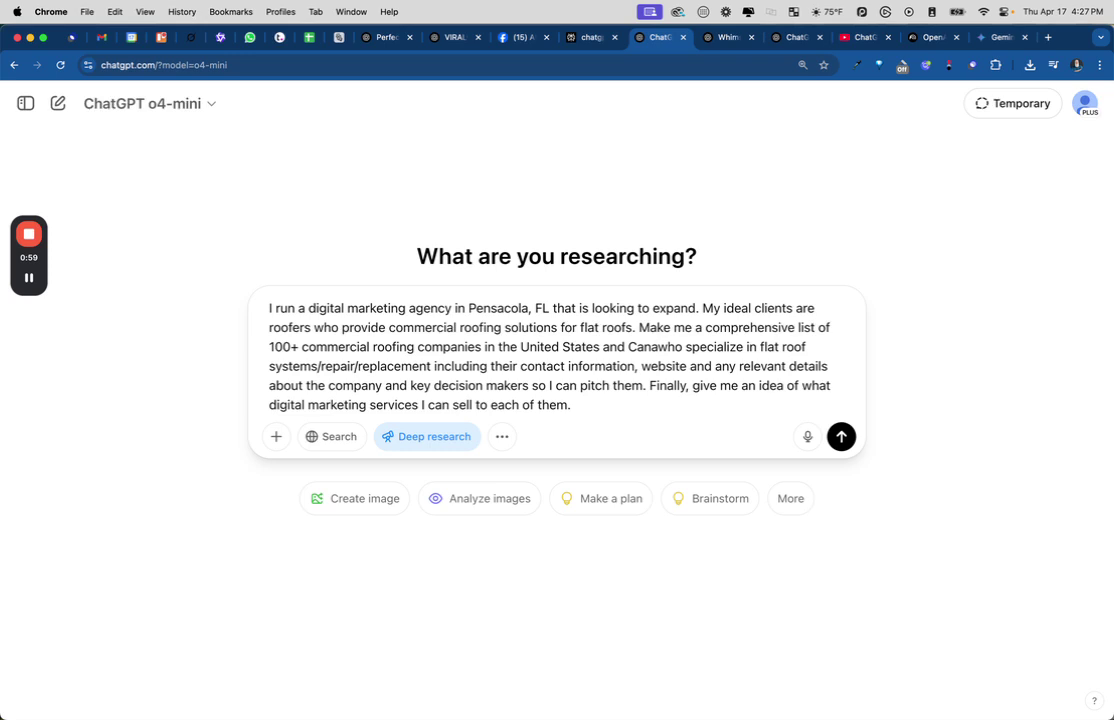
type("da")
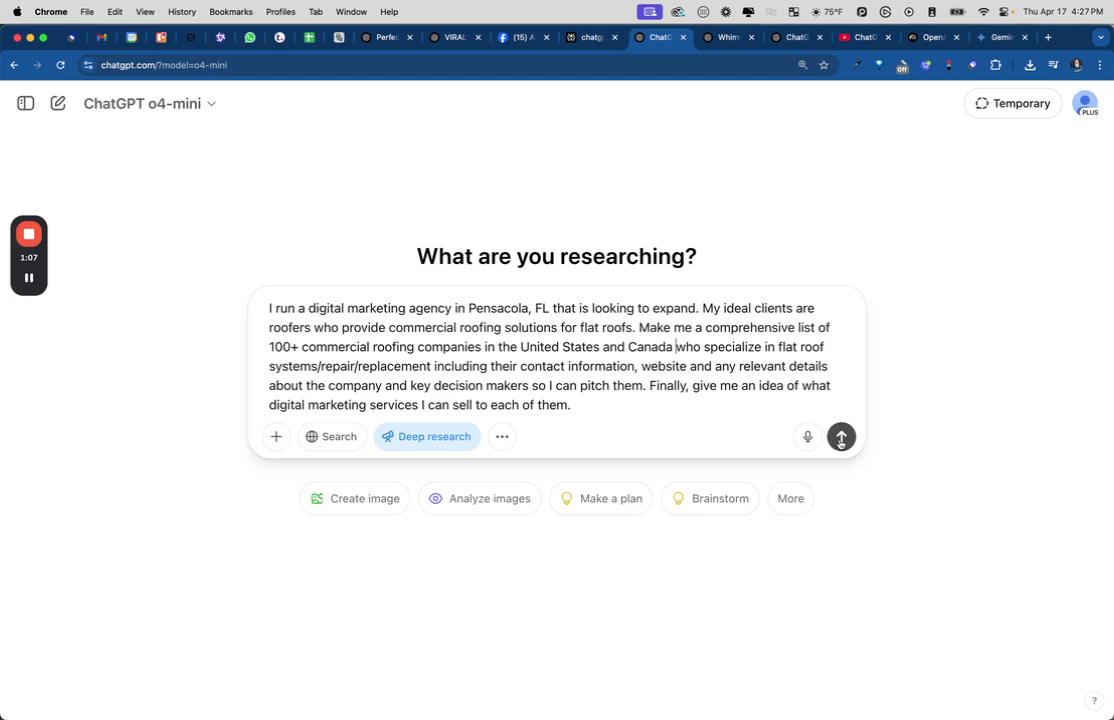
Step: Send the prompt and answer the five clarifying questions, e.g. 10+ employees, commercially oriented companies
left_click(840, 437)
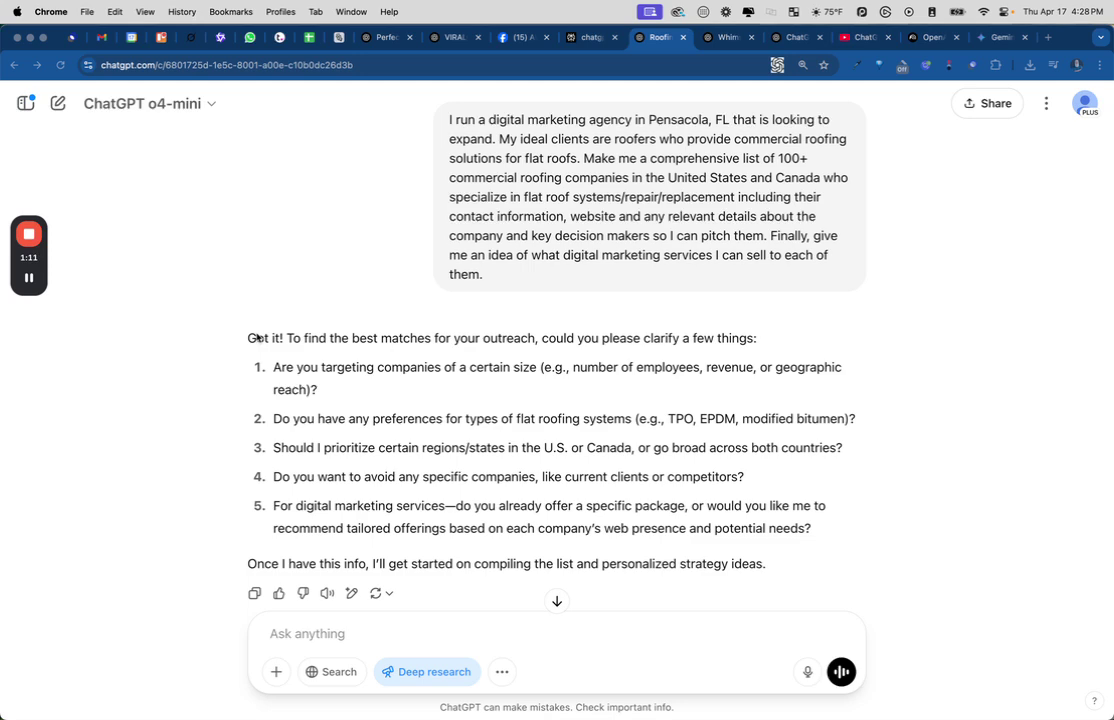
scroll(257, 338, "down", 1)
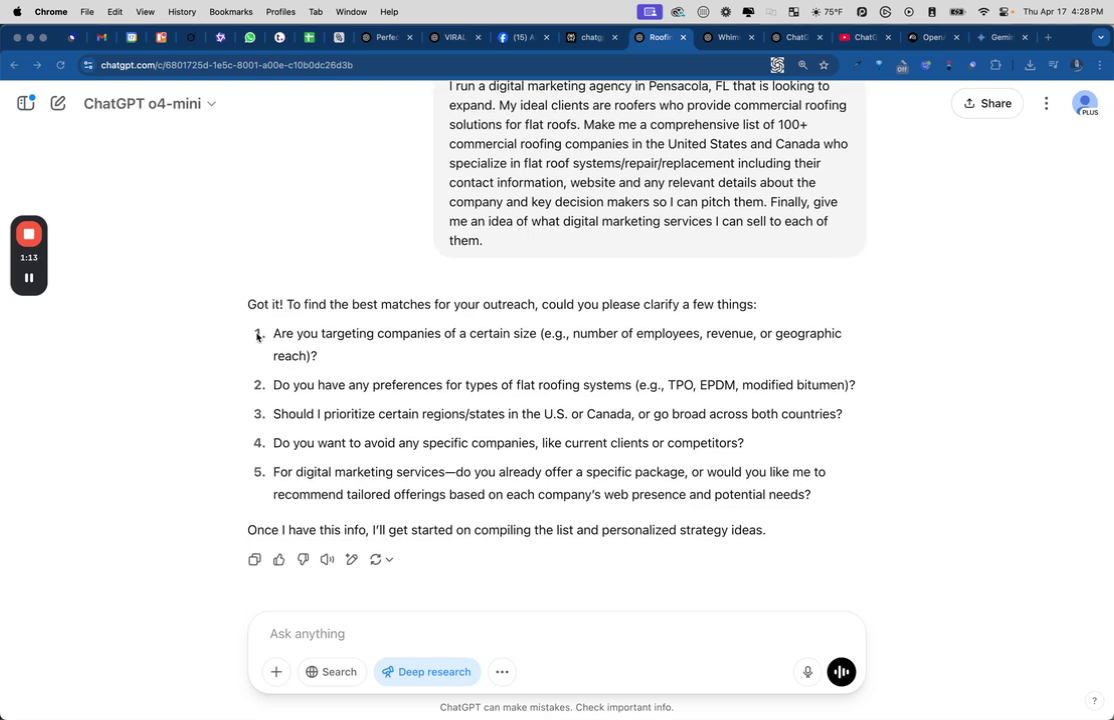
left_click(28, 279)
type("1 - 10 employees or more 2 - any and all that are commercially oriented 3 - broad access across both countries 4 - not at this time 5 - tailored offerings based on the company's online presence")
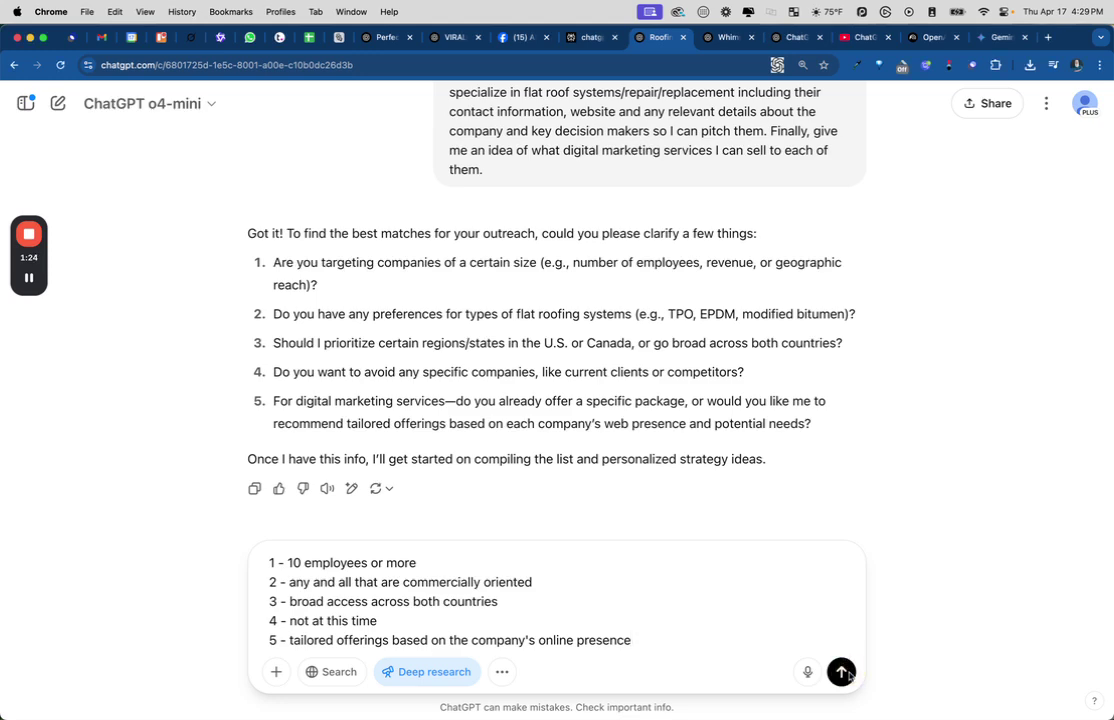
left_click(842, 672)
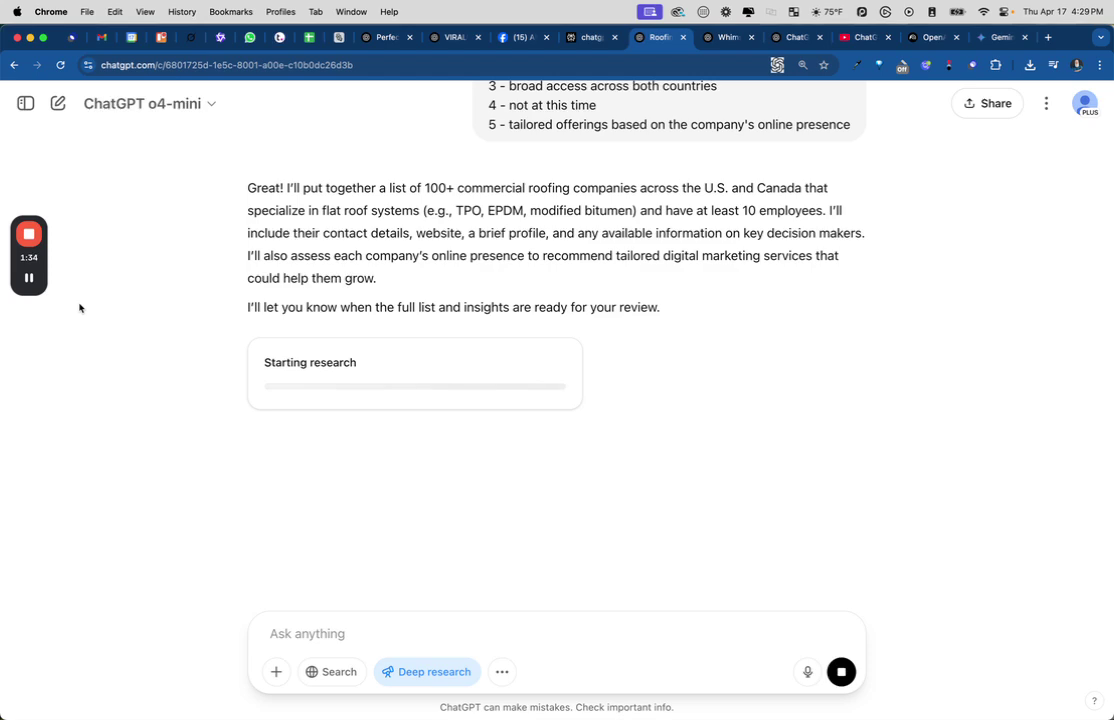
Step: Follow the Activity/Sources log until the 27-source roofing report finishes
left_click(29, 279)
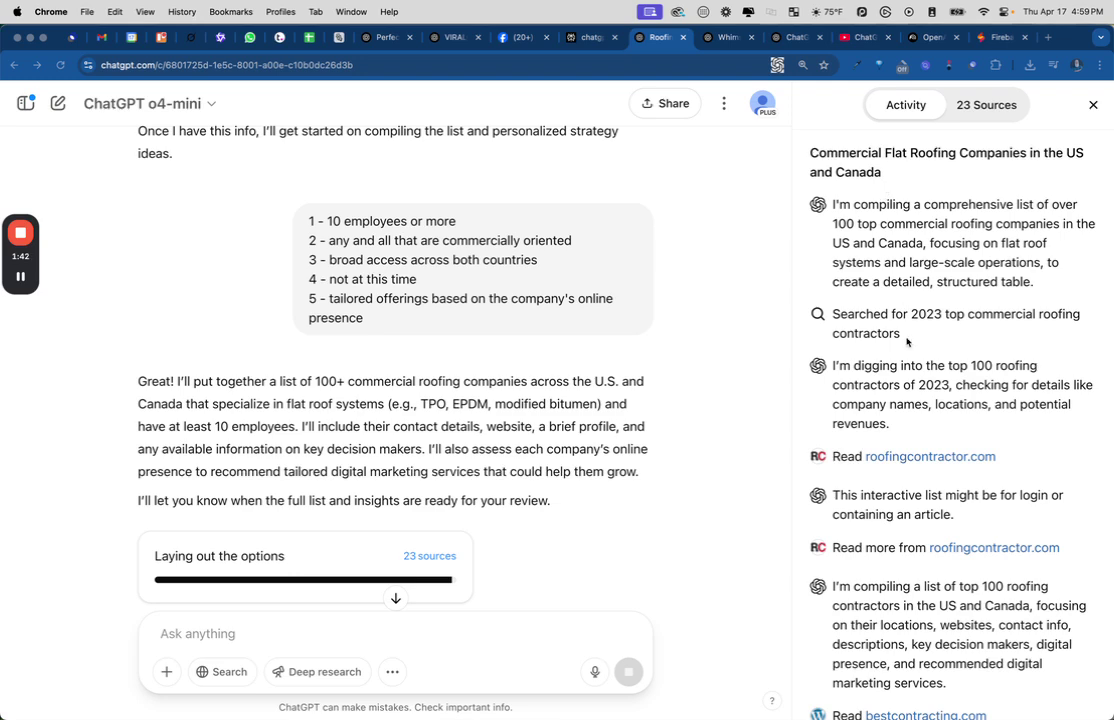
scroll(905, 365, "down", 5)
scroll(910, 367, "down", 3)
scroll(910, 367, "down", 2)
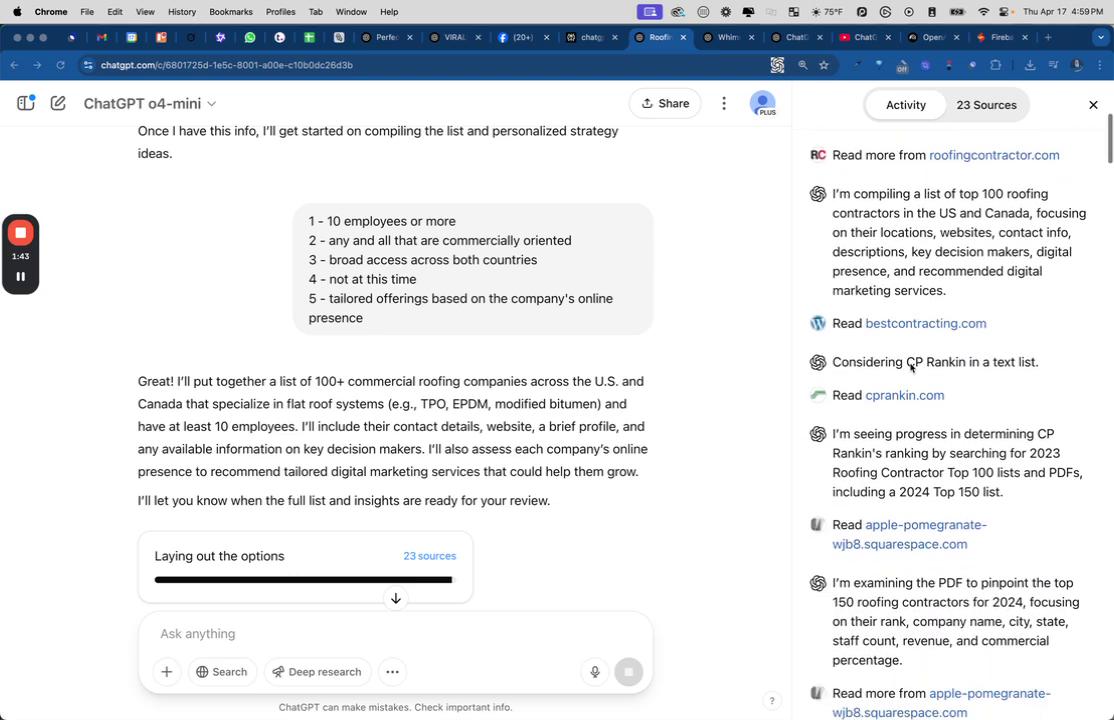
scroll(910, 367, "down", 2)
scroll(910, 367, "down", 1)
scroll(910, 367, "down", 3)
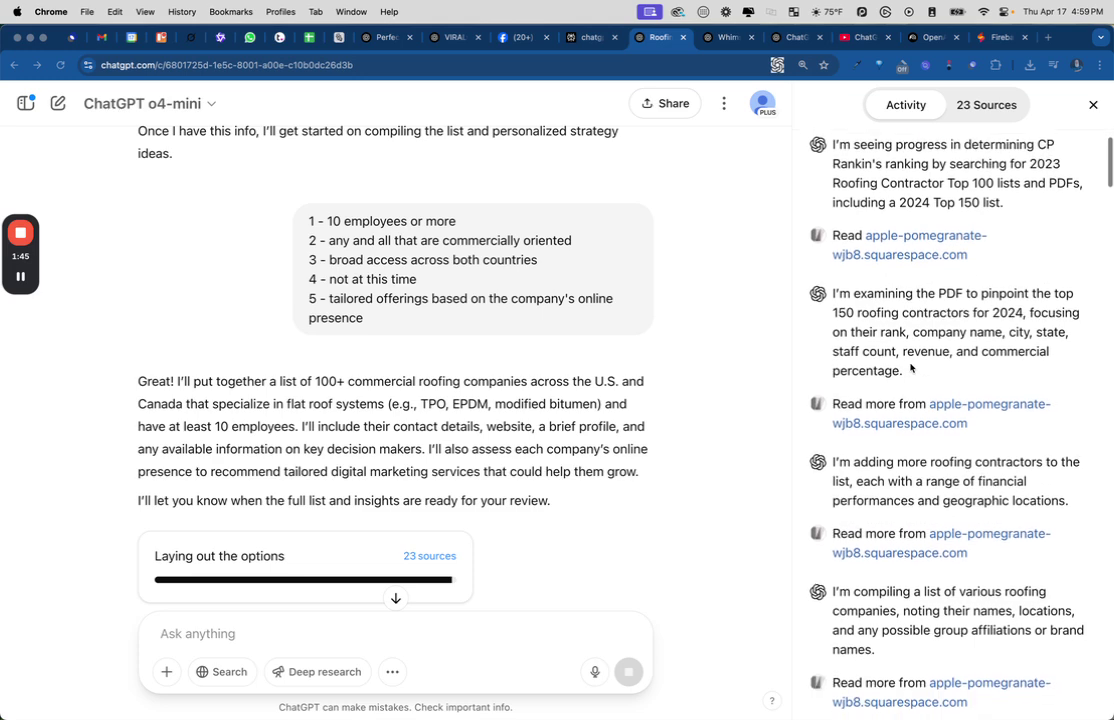
scroll(910, 367, "down", 3)
scroll(910, 367, "down", 4)
scroll(910, 367, "down", 1)
scroll(910, 367, "down", 3)
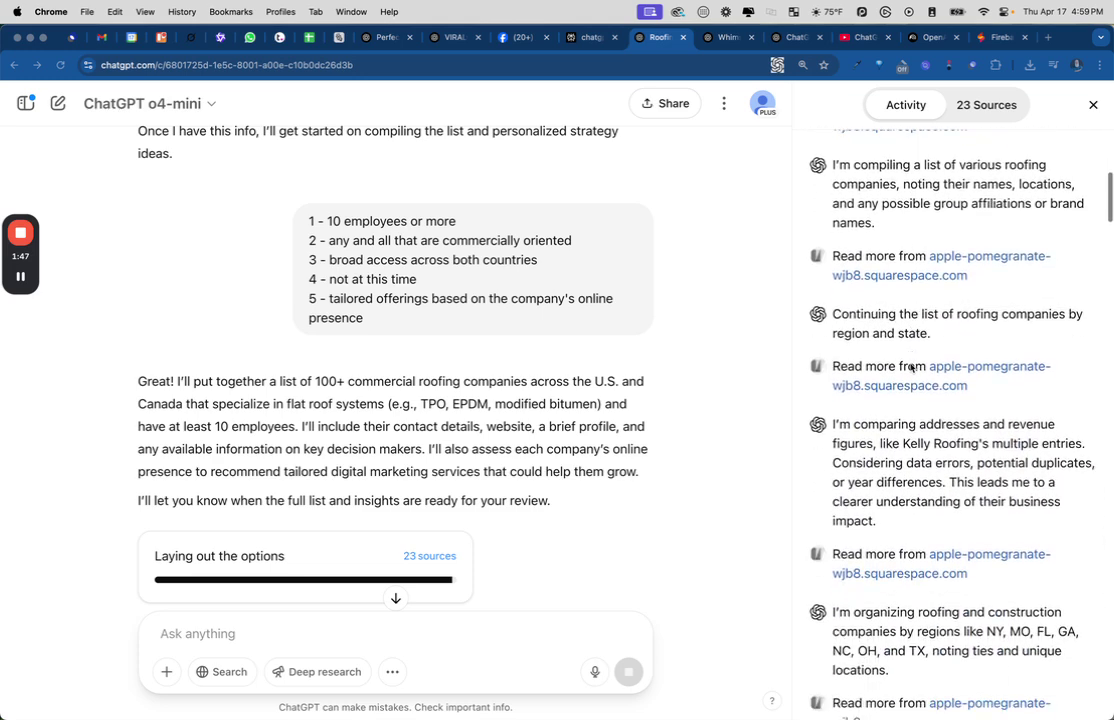
scroll(910, 367, "down", 5)
scroll(910, 367, "down", 1)
scroll(910, 367, "down", 2)
scroll(910, 367, "down", 3)
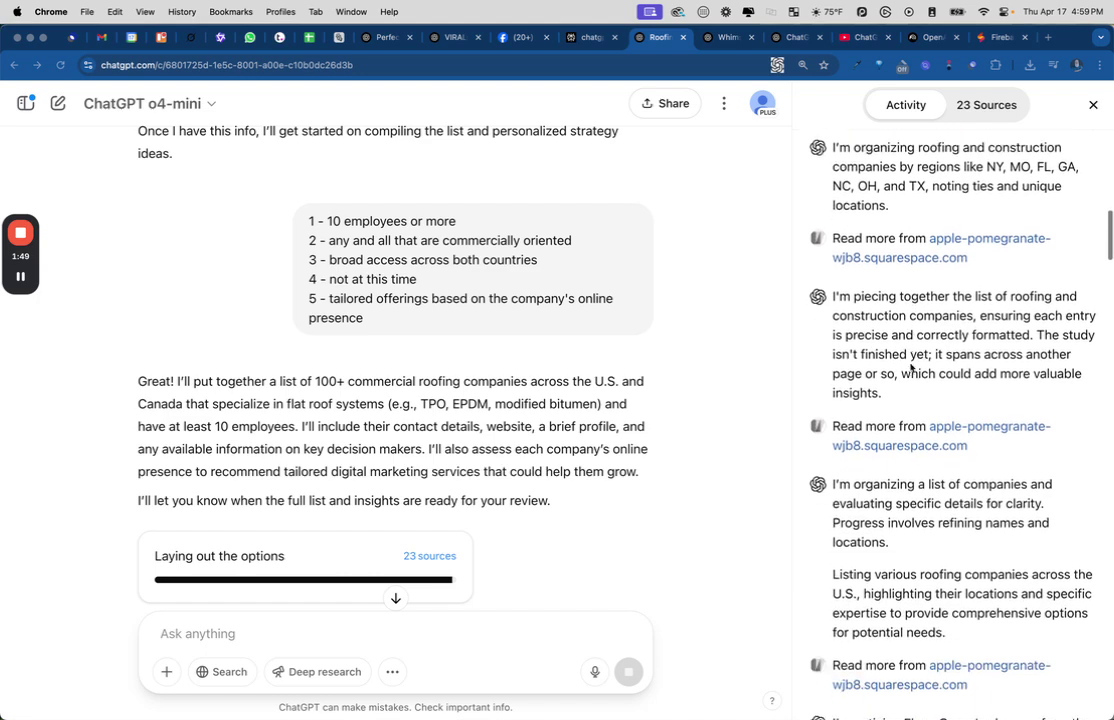
scroll(910, 367, "down", 2)
scroll(910, 367, "down", 5)
scroll(910, 367, "down", 3)
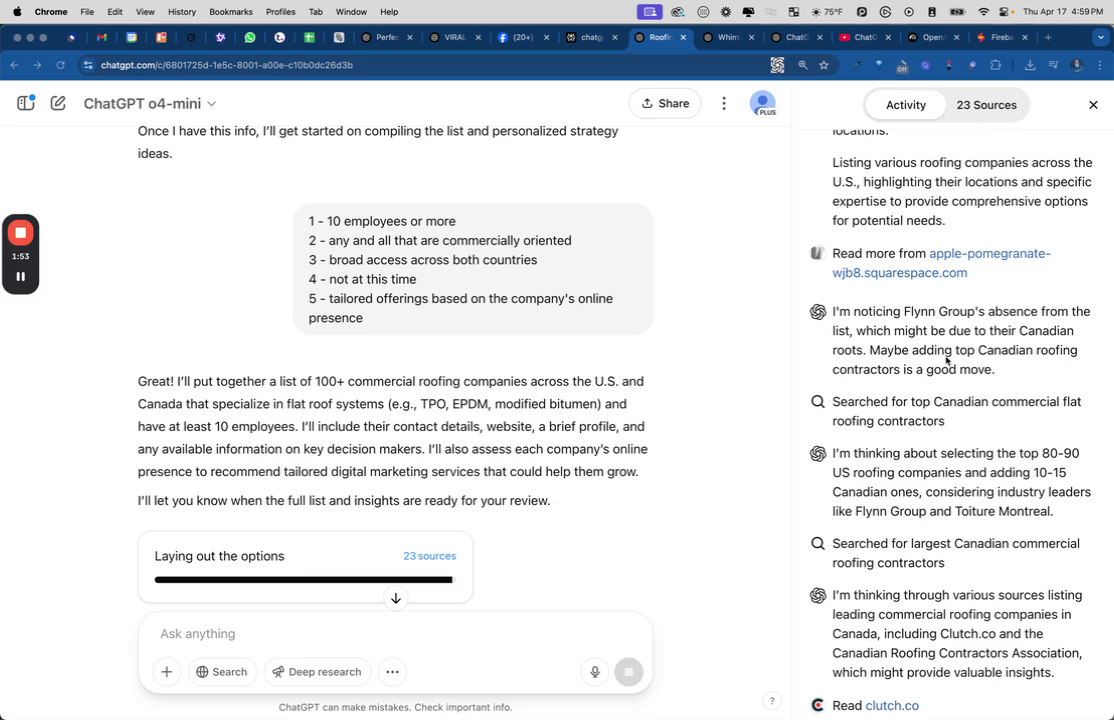
scroll(877, 363, "down", 2)
scroll(945, 365, "down", 2)
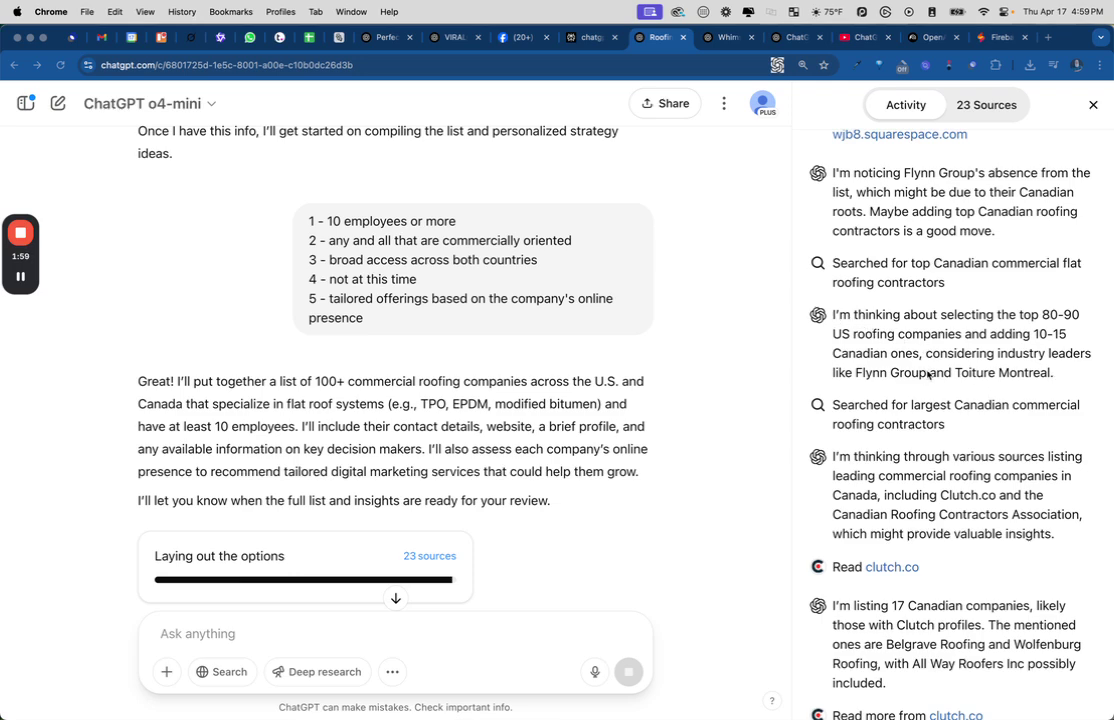
scroll(945, 390, "down", 2)
scroll(928, 374, "down", 2)
scroll(928, 374, "down", 1)
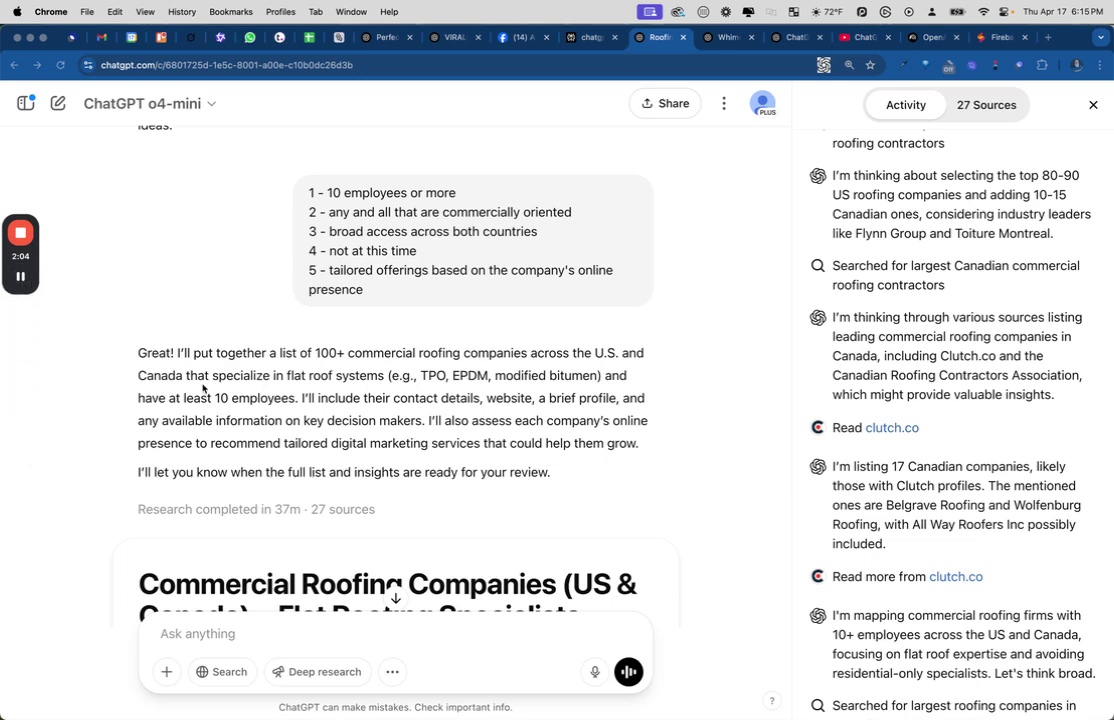
scroll(203, 389, "down", 1)
scroll(203, 389, "down", 1)
scroll(203, 389, "down", 2)
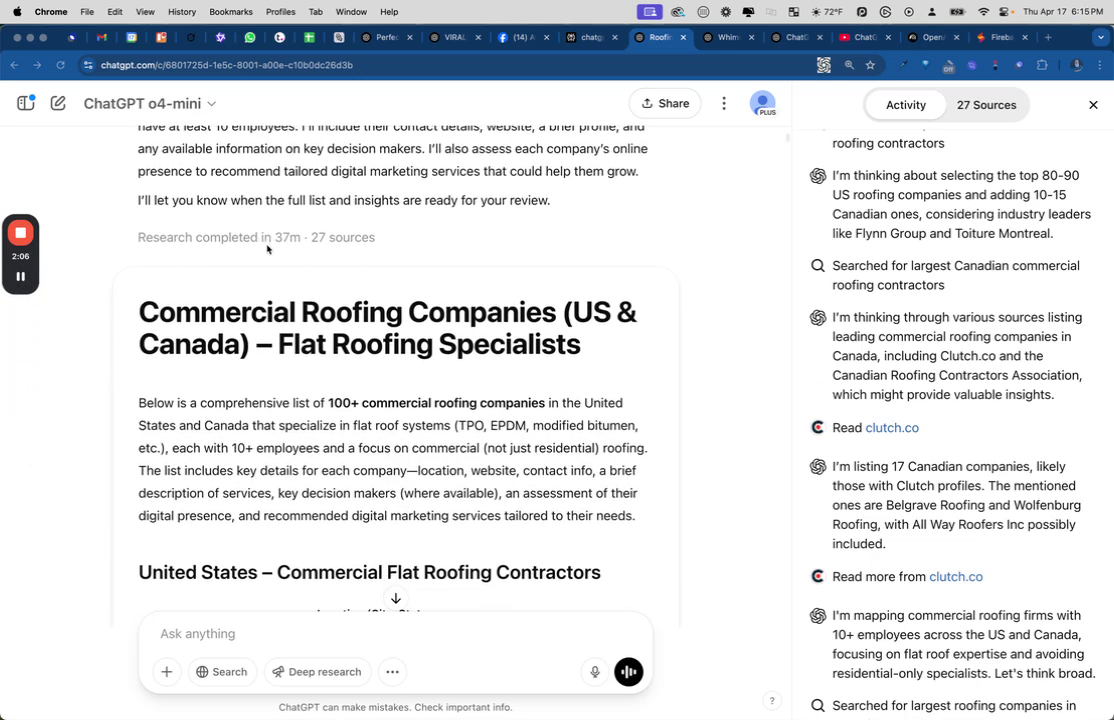
scroll(317, 420, "down", 1)
scroll(317, 420, "down", 2)
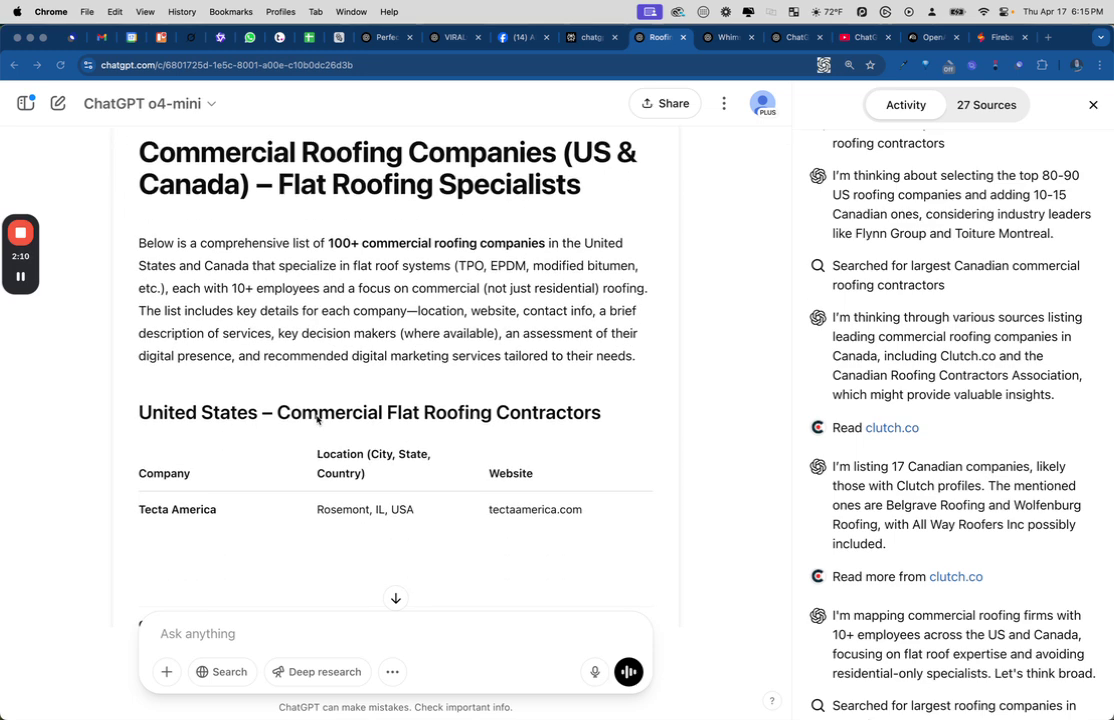
scroll(317, 420, "down", 2)
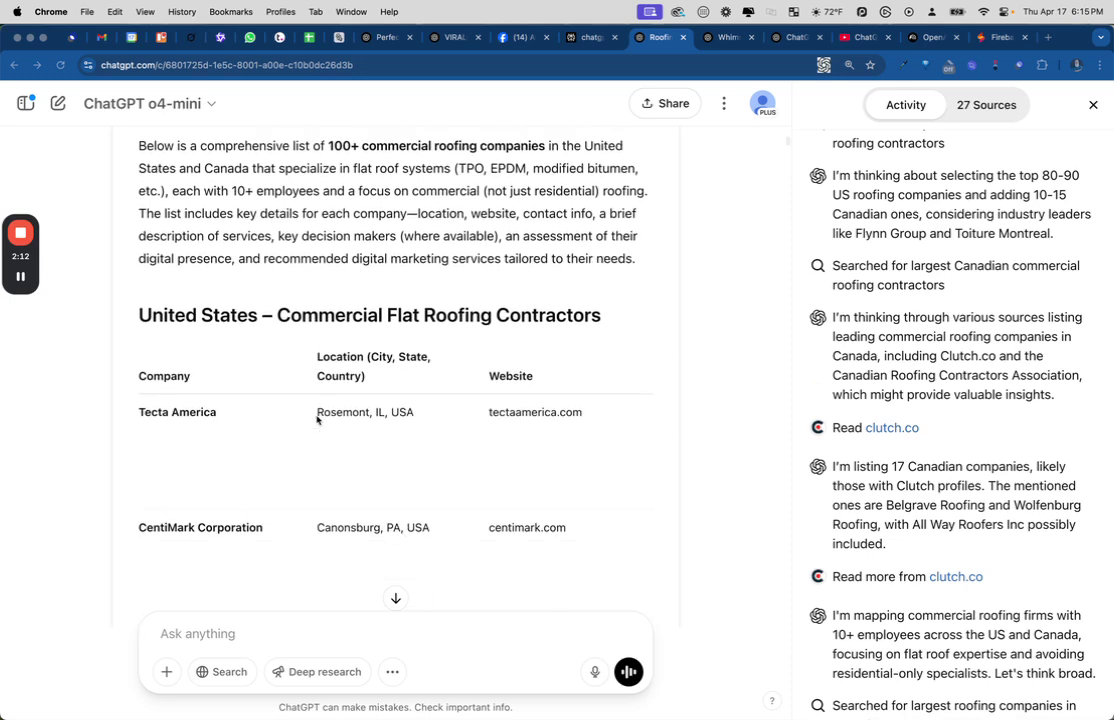
scroll(317, 420, "down", 1)
scroll(359, 396, "down", 1)
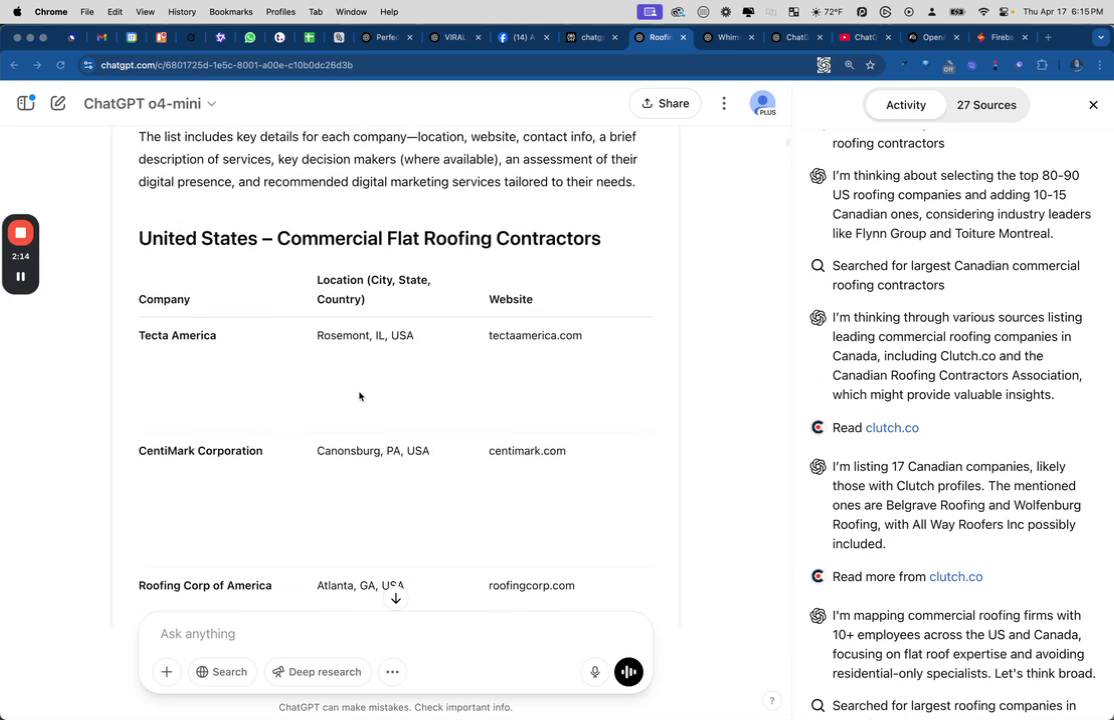
scroll(359, 396, "down", 2)
scroll(359, 396, "down", 3)
scroll(359, 396, "down", 5)
scroll(359, 396, "down", 6)
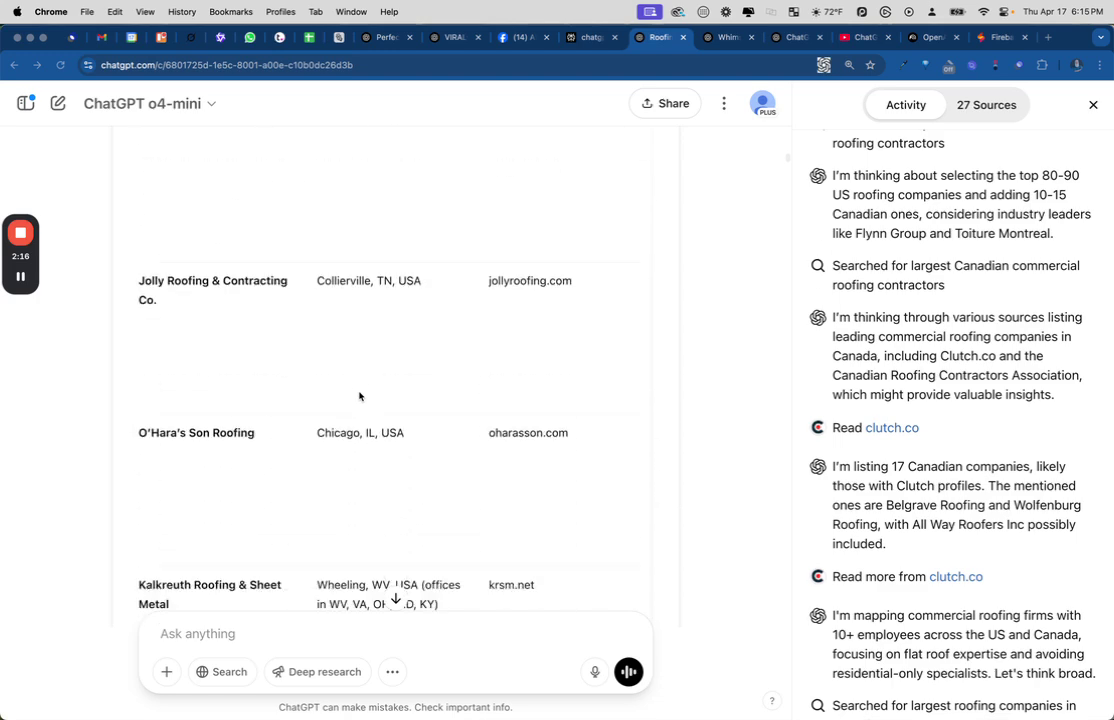
scroll(359, 396, "down", 5)
scroll(359, 396, "down", 3)
scroll(359, 396, "right", 6)
scroll(359, 396, "right", 2)
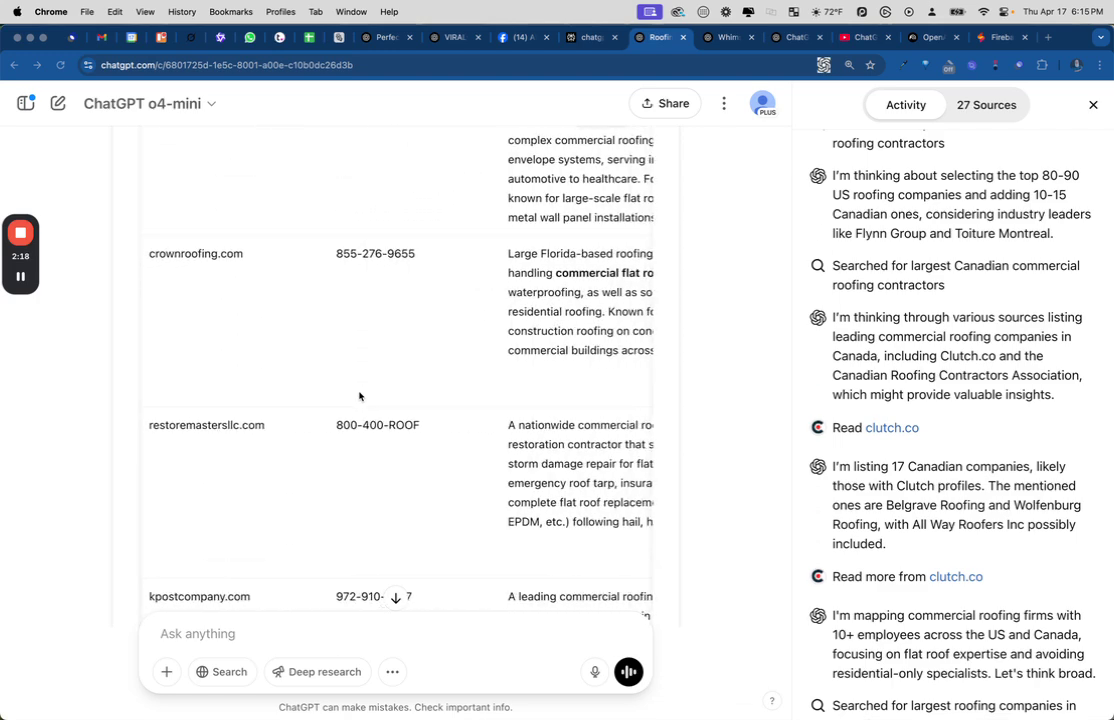
scroll(359, 396, "right", 1)
scroll(359, 396, "right", 5)
scroll(359, 396, "right", 3)
scroll(359, 396, "right", 3)
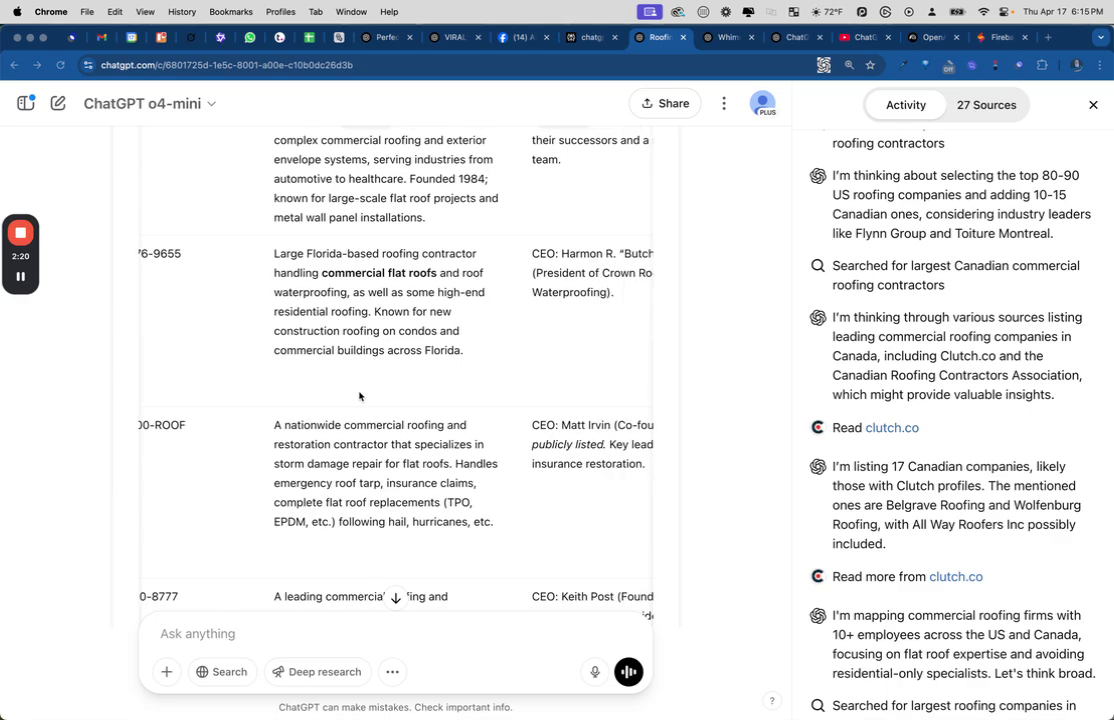
scroll(359, 396, "up", 5)
scroll(359, 396, "up", 3)
scroll(359, 396, "up", 8)
scroll(359, 396, "left", 2)
scroll(359, 396, "up", 5)
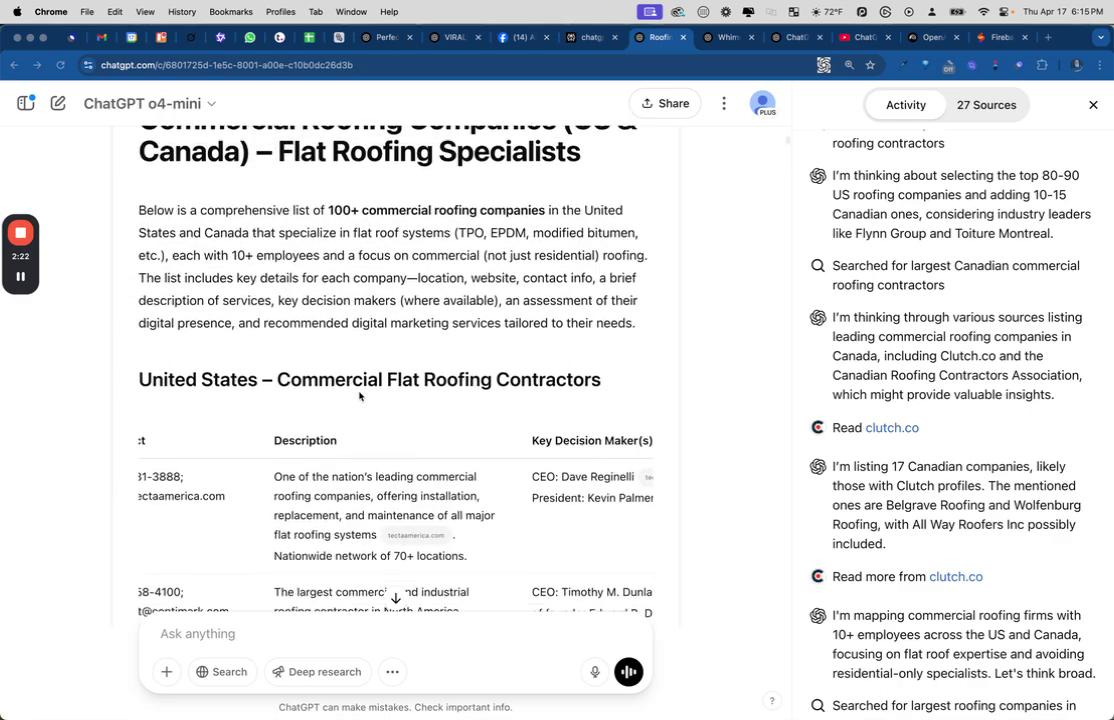
scroll(359, 396, "up", 1)
scroll(359, 396, "down", 5)
scroll(359, 396, "down", 1)
scroll(359, 396, "left", 2)
scroll(359, 396, "right", 2)
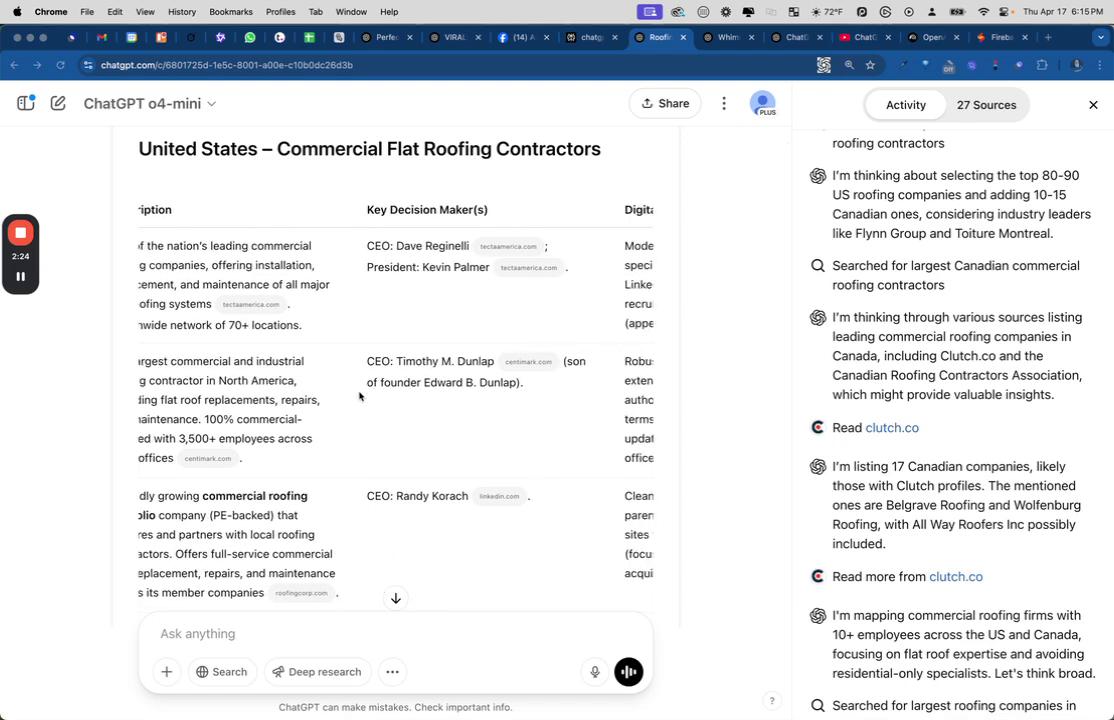
scroll(359, 396, "right", 2)
scroll(359, 396, "right", 3)
scroll(359, 396, "right", 1)
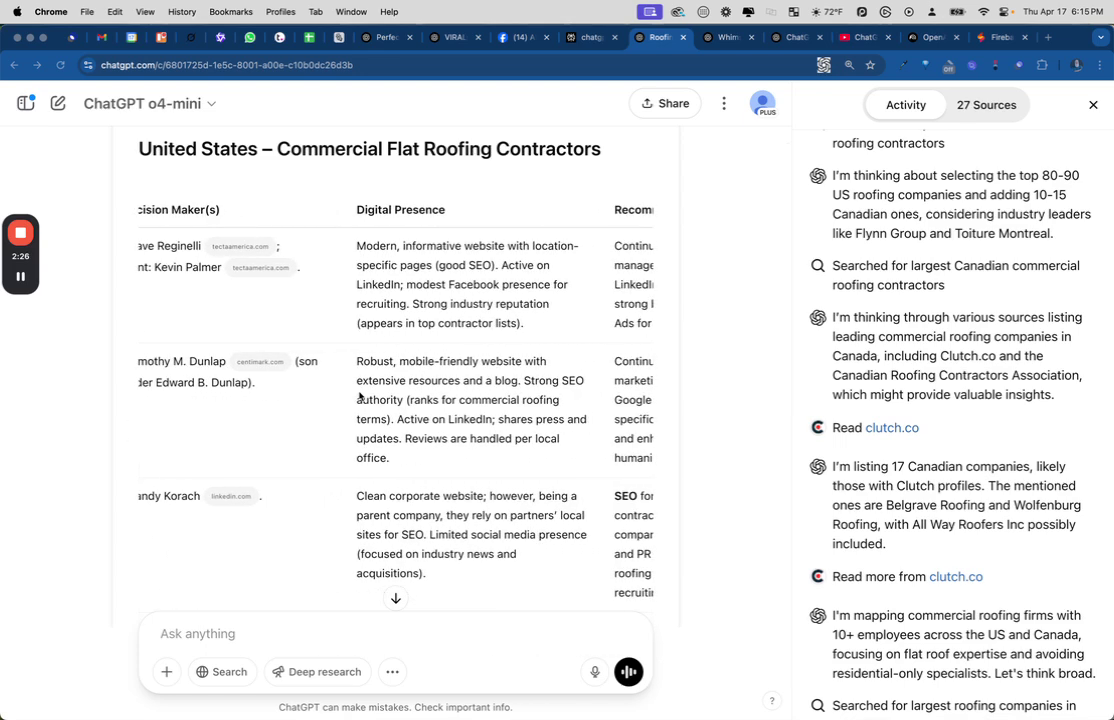
scroll(359, 396, "right", 2)
scroll(359, 396, "right", 4)
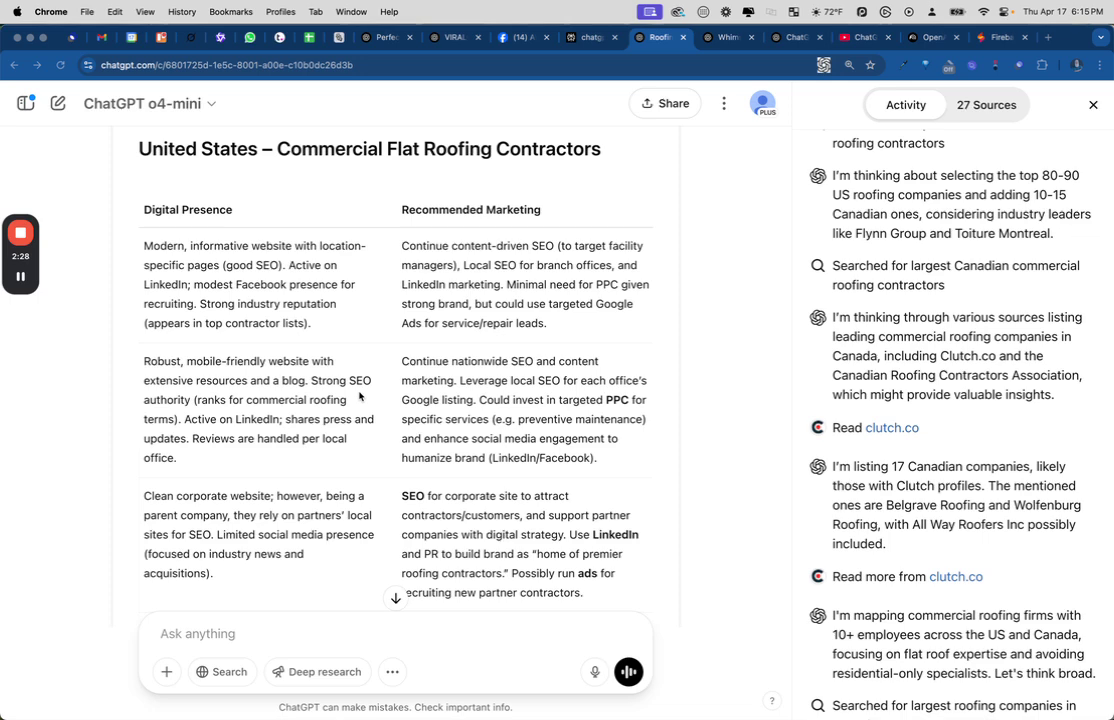
scroll(359, 396, "left", 4)
scroll(359, 396, "left", 2)
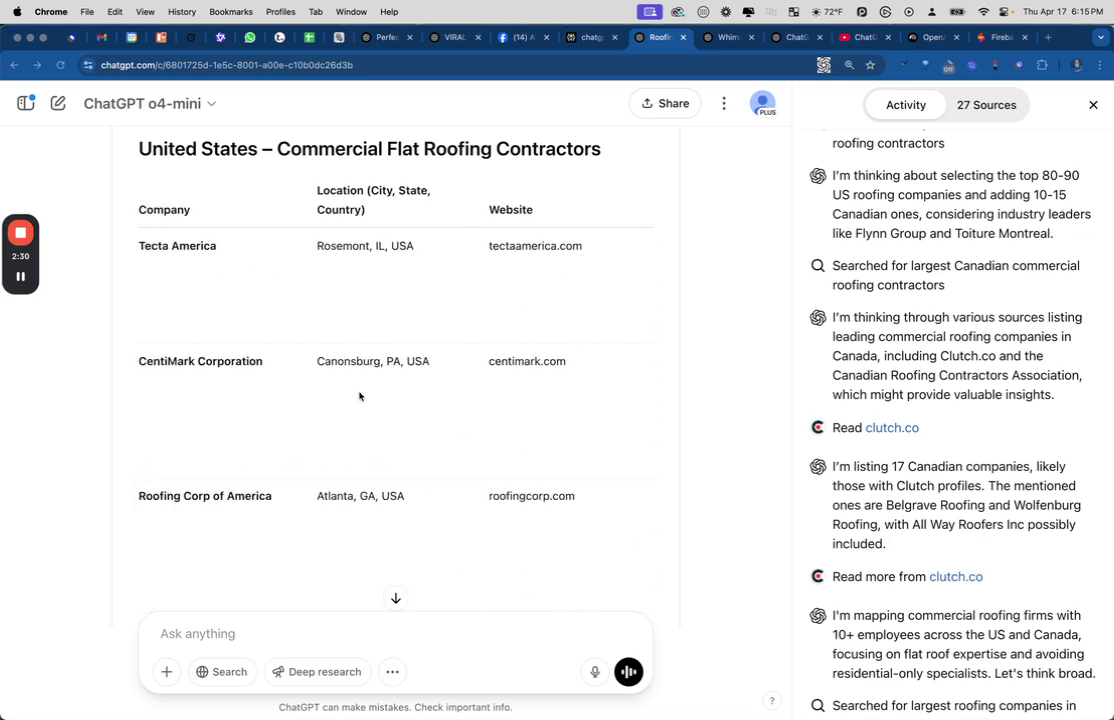
scroll(359, 396, "down", 1)
scroll(359, 396, "down", 10)
scroll(359, 396, "down", 5)
scroll(359, 396, "down", 2)
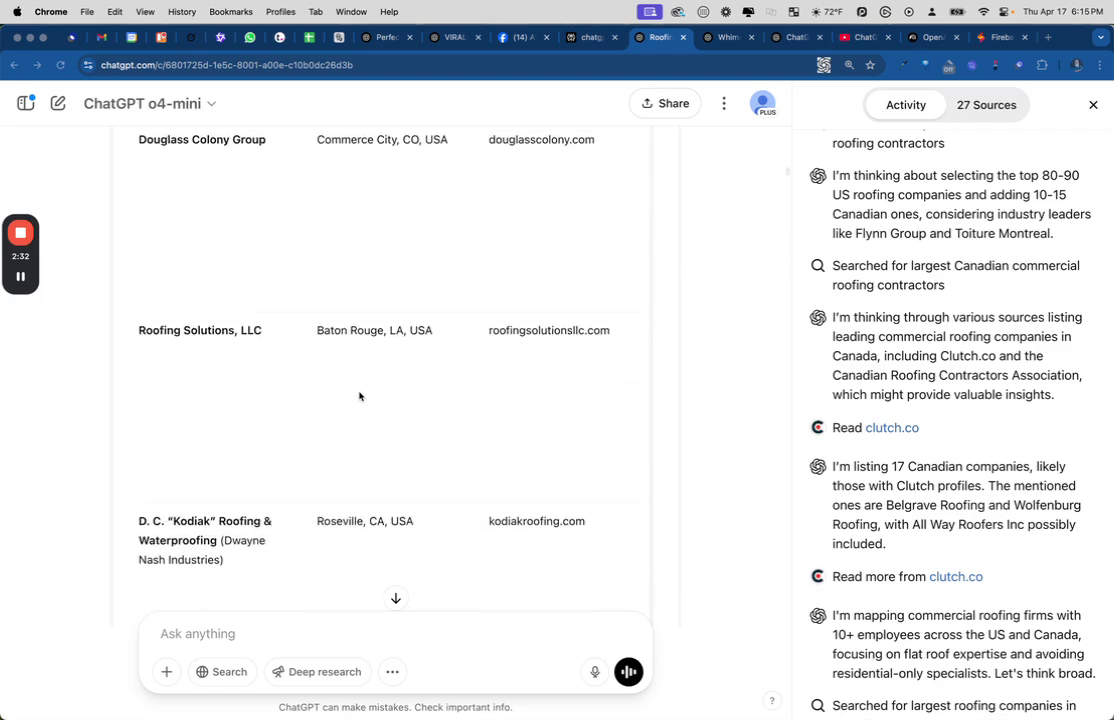
scroll(359, 396, "down", 5)
scroll(359, 396, "down", 1)
scroll(359, 396, "down", 3)
scroll(359, 396, "down", 4)
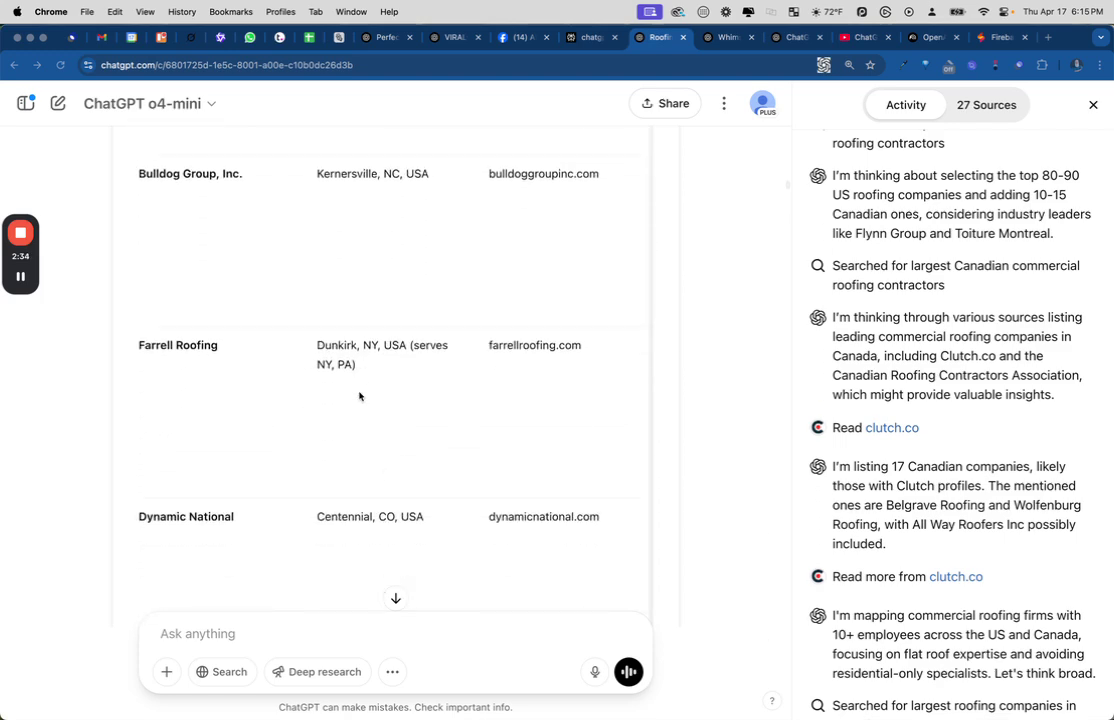
scroll(359, 396, "down", 4)
scroll(359, 396, "down", 1)
scroll(359, 396, "down", 5)
scroll(359, 396, "down", 8)
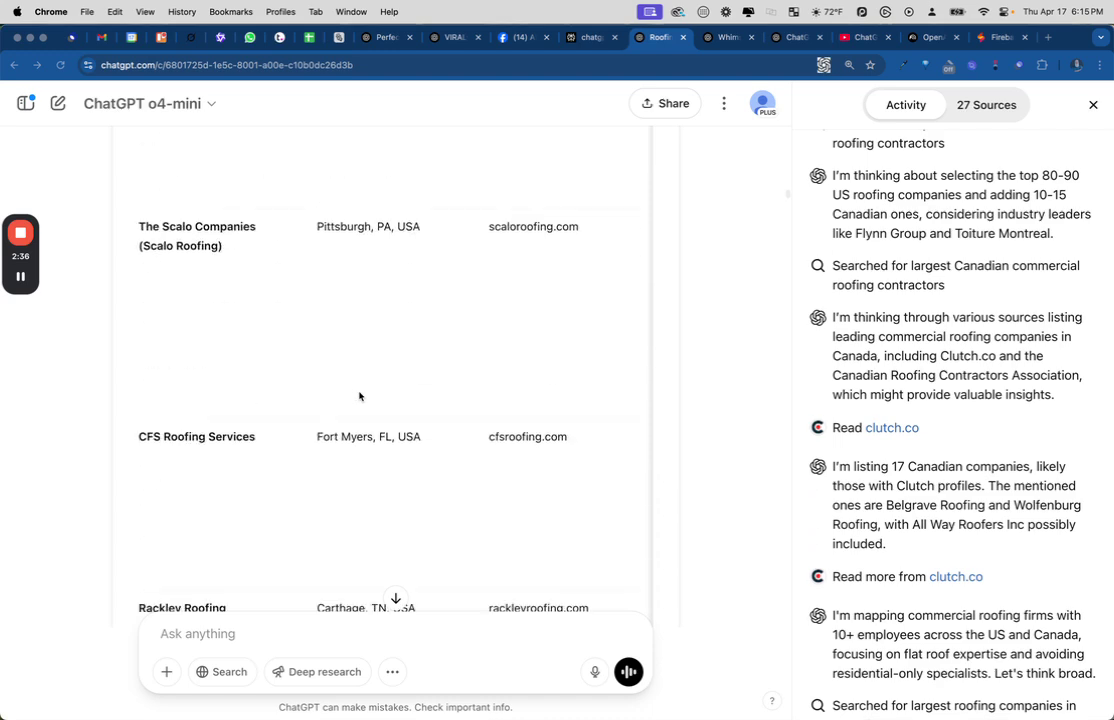
scroll(359, 396, "down", 9)
scroll(359, 396, "down", 11)
scroll(359, 396, "down", 5)
scroll(359, 396, "down", 2)
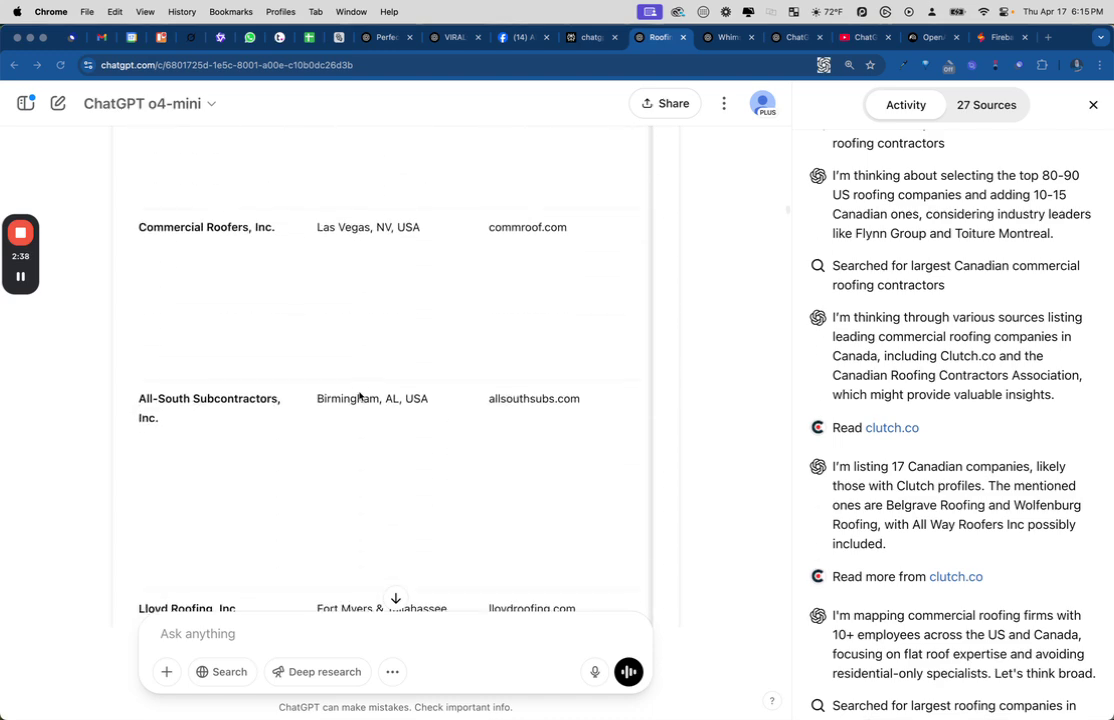
scroll(359, 396, "down", 4)
scroll(359, 396, "down", 5)
scroll(359, 396, "down", 6)
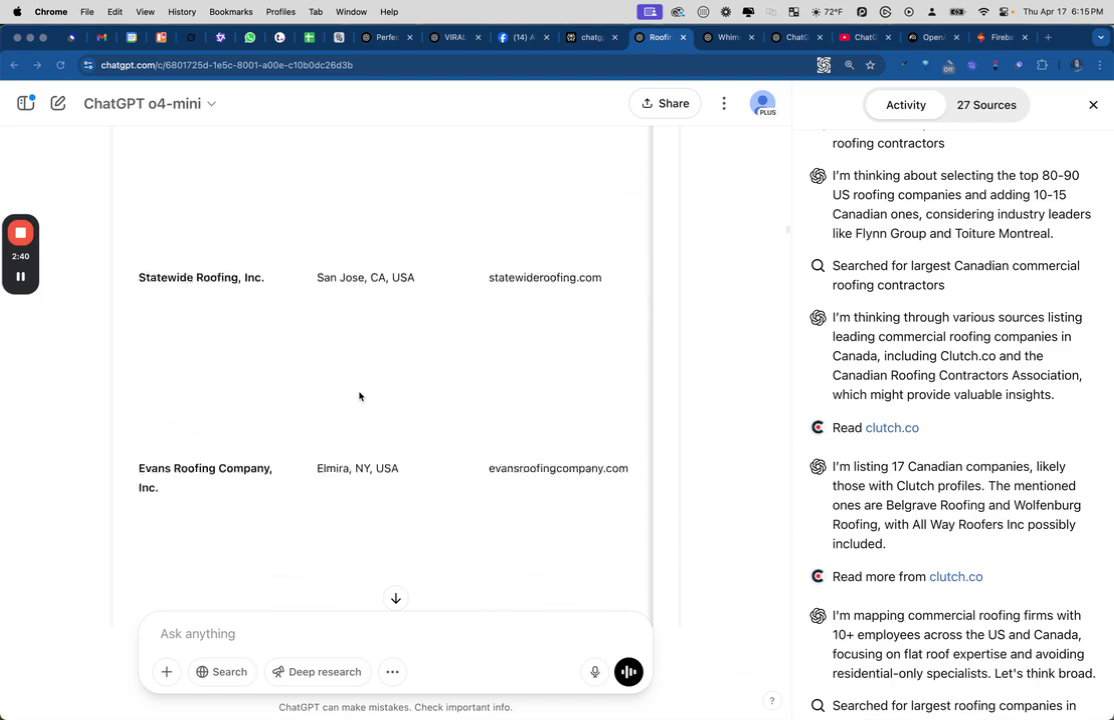
scroll(359, 396, "down", 6)
scroll(359, 396, "down", 6)
scroll(359, 396, "down", 2)
scroll(359, 396, "down", 6)
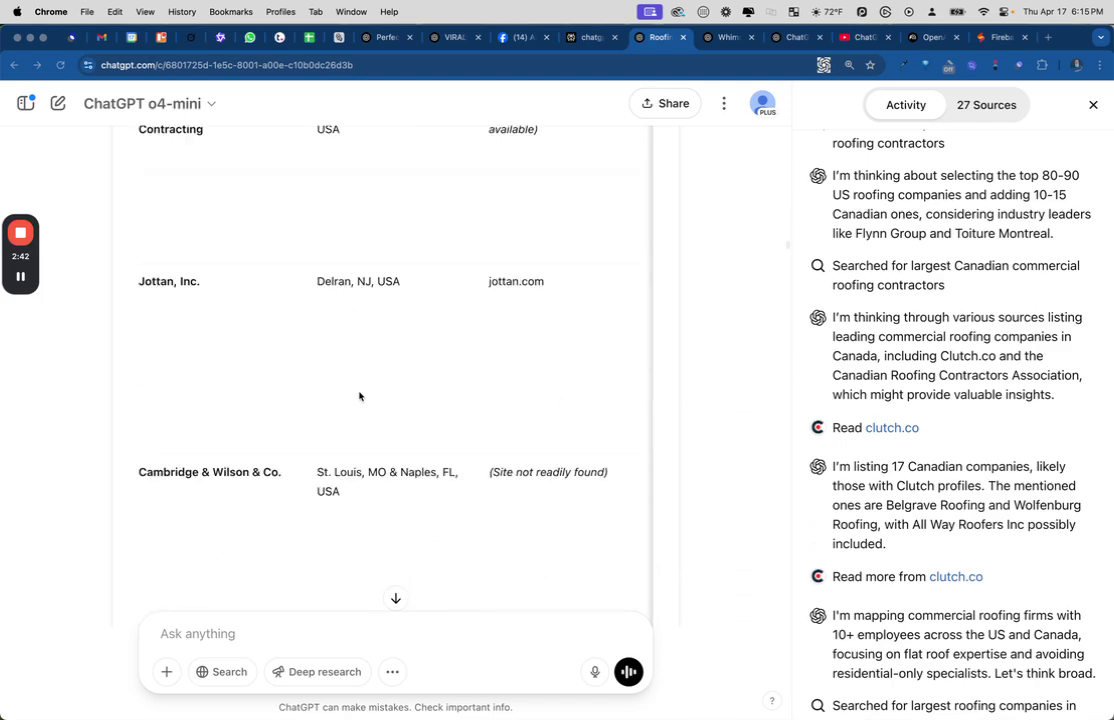
scroll(359, 396, "down", 5)
scroll(359, 396, "down", 2)
scroll(359, 396, "down", 5)
scroll(359, 396, "down", 5)
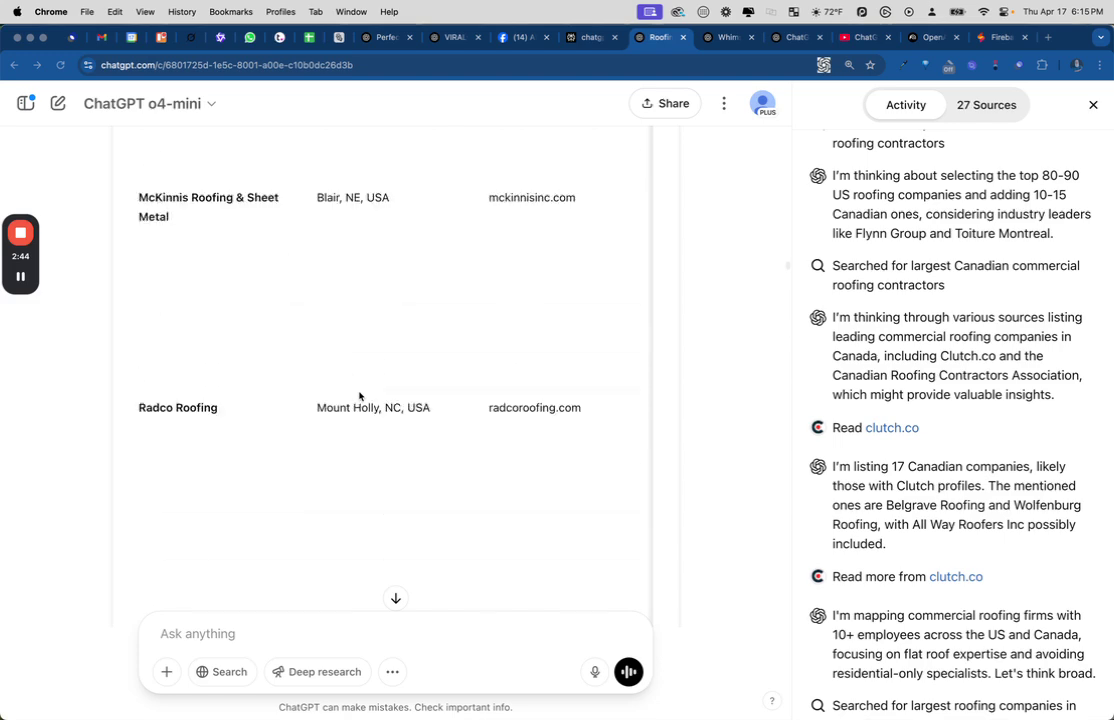
scroll(359, 396, "down", 5)
scroll(359, 396, "down", 5)
scroll(359, 396, "down", 5)
scroll(359, 396, "down", 4)
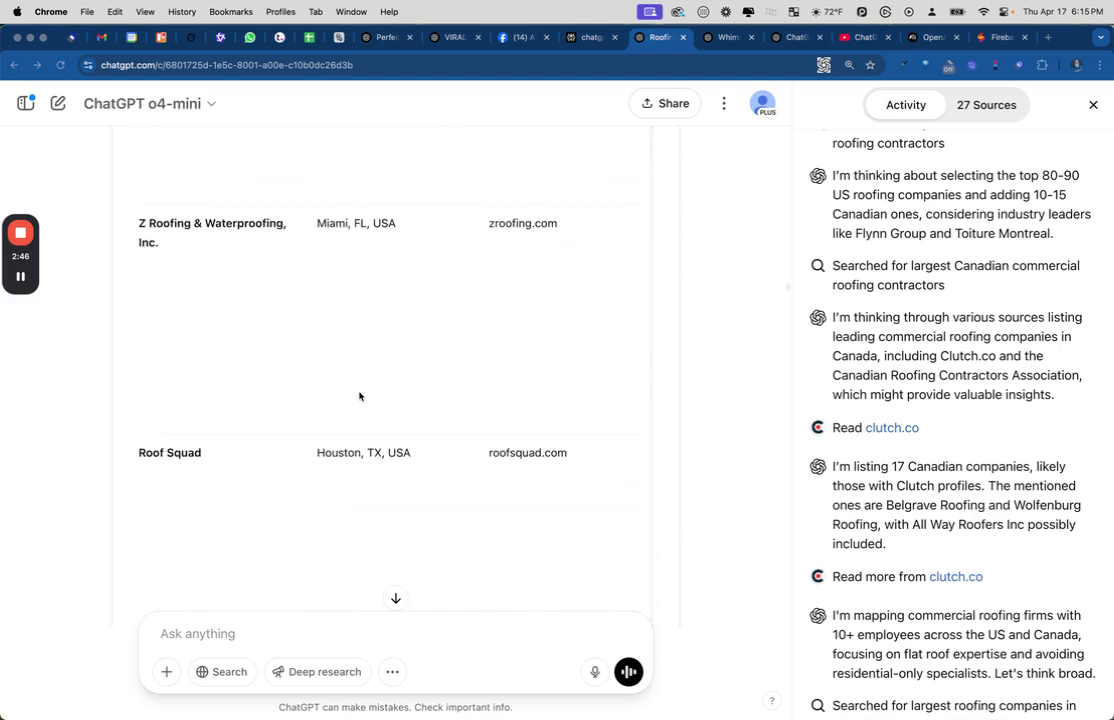
scroll(359, 396, "down", 2)
scroll(359, 396, "down", 3)
scroll(359, 396, "down", 6)
scroll(359, 396, "down", 1)
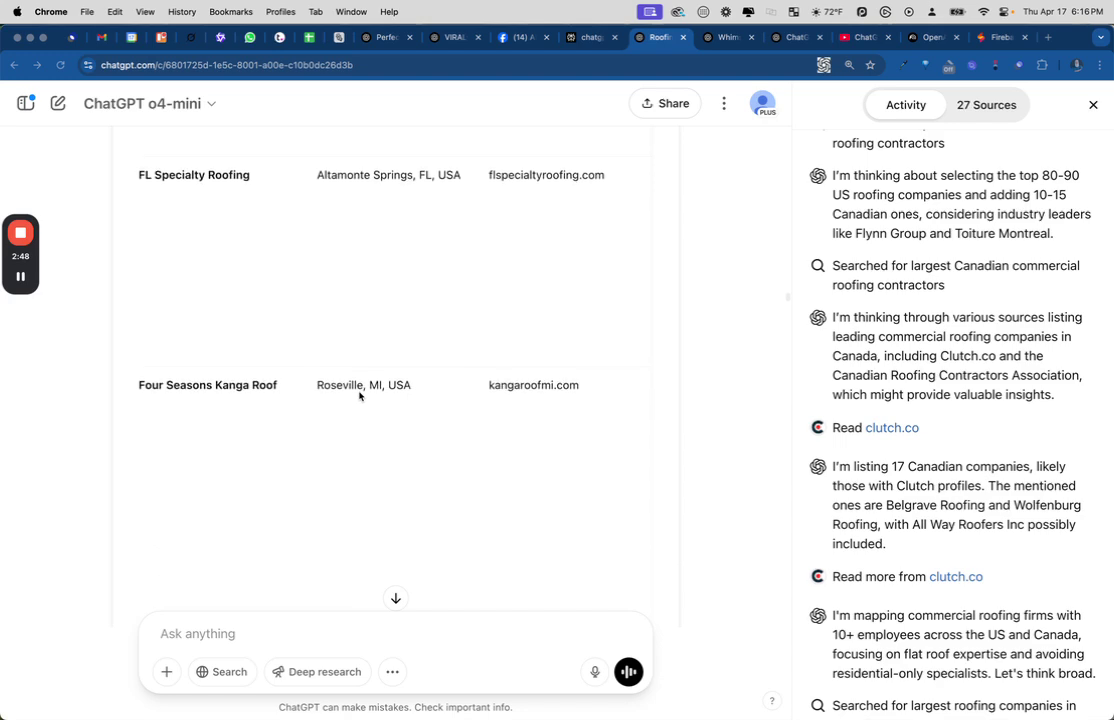
scroll(359, 396, "up", 4)
scroll(359, 396, "up", 2)
scroll(359, 396, "down", 1)
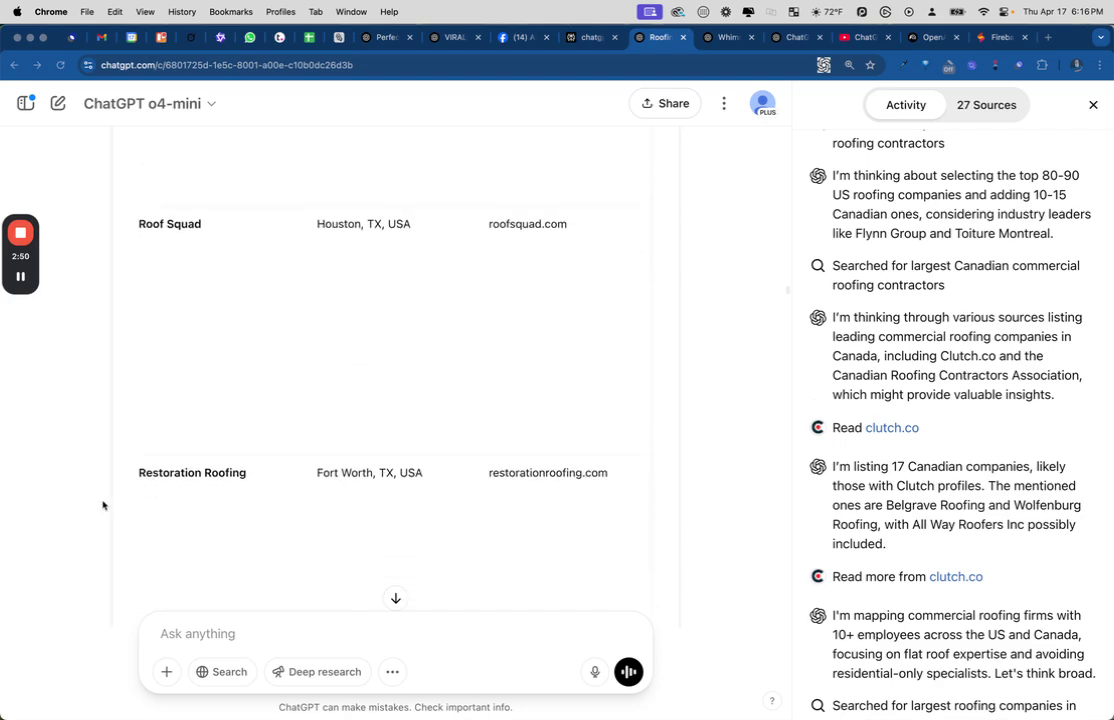
scroll(102, 505, "down", 3)
scroll(102, 505, "down", 5)
scroll(102, 508, "down", 10)
scroll(102, 508, "down", 5)
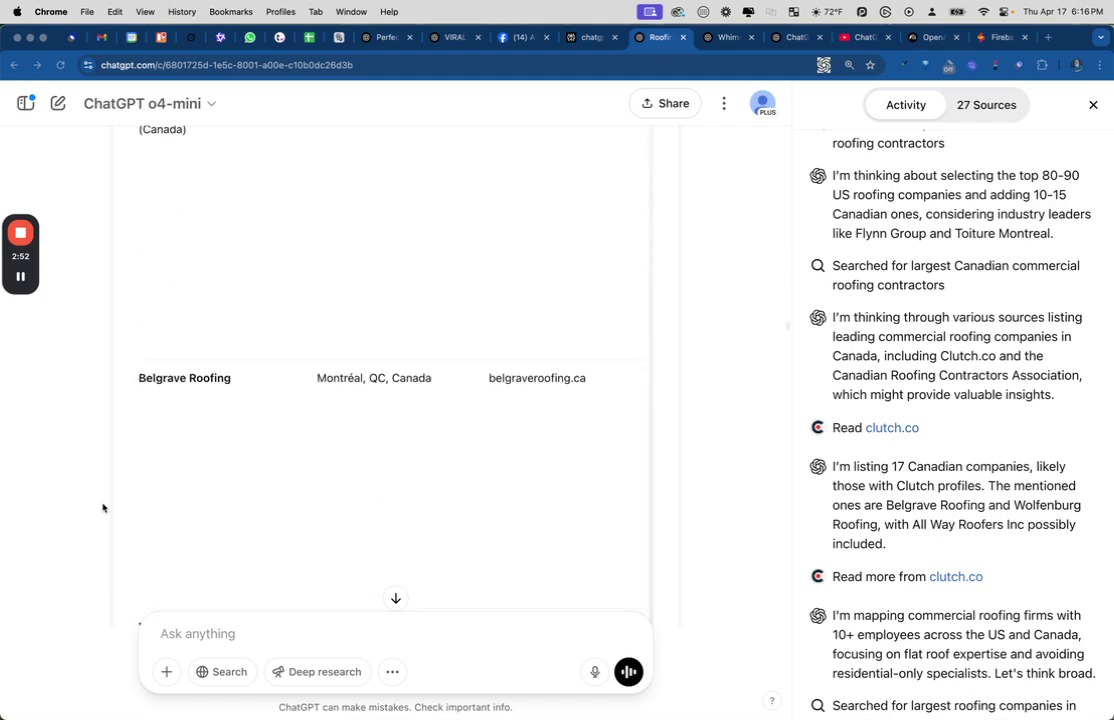
scroll(130, 400, "down", 5)
scroll(163, 308, "down", 2)
scroll(163, 308, "up", 5)
scroll(163, 308, "up", 5)
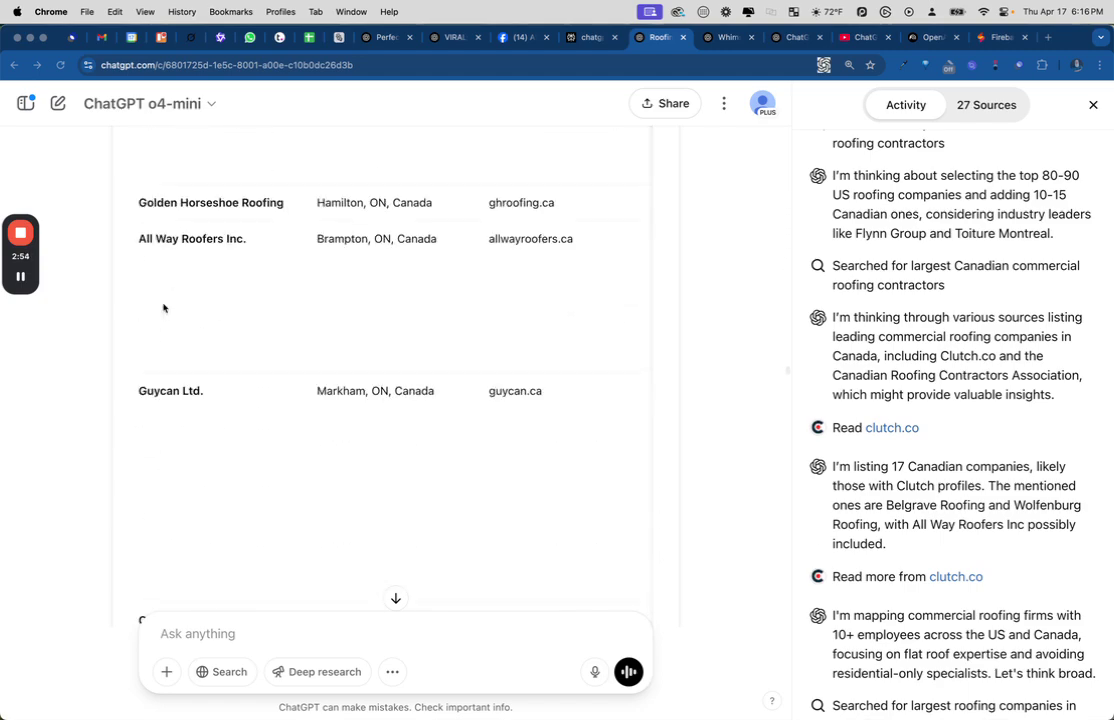
scroll(163, 308, "up", 5)
scroll(163, 308, "up", 5)
scroll(163, 308, "down", 5)
scroll(163, 308, "down", 5)
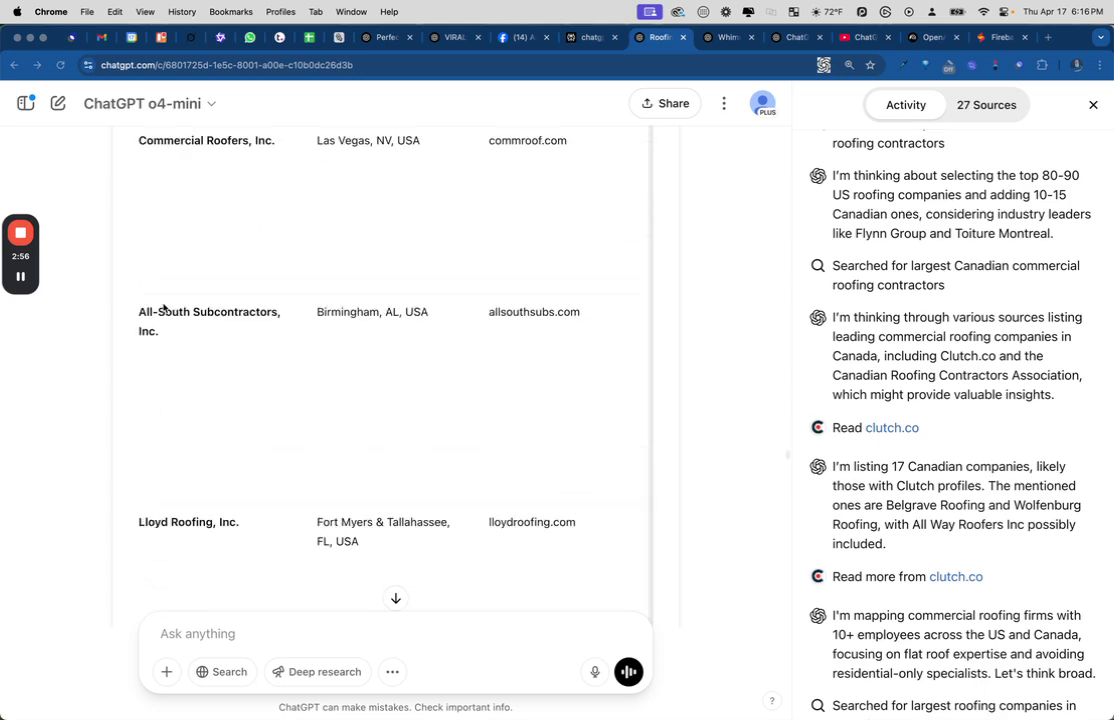
scroll(163, 308, "down", 5)
scroll(163, 280, "down", 3)
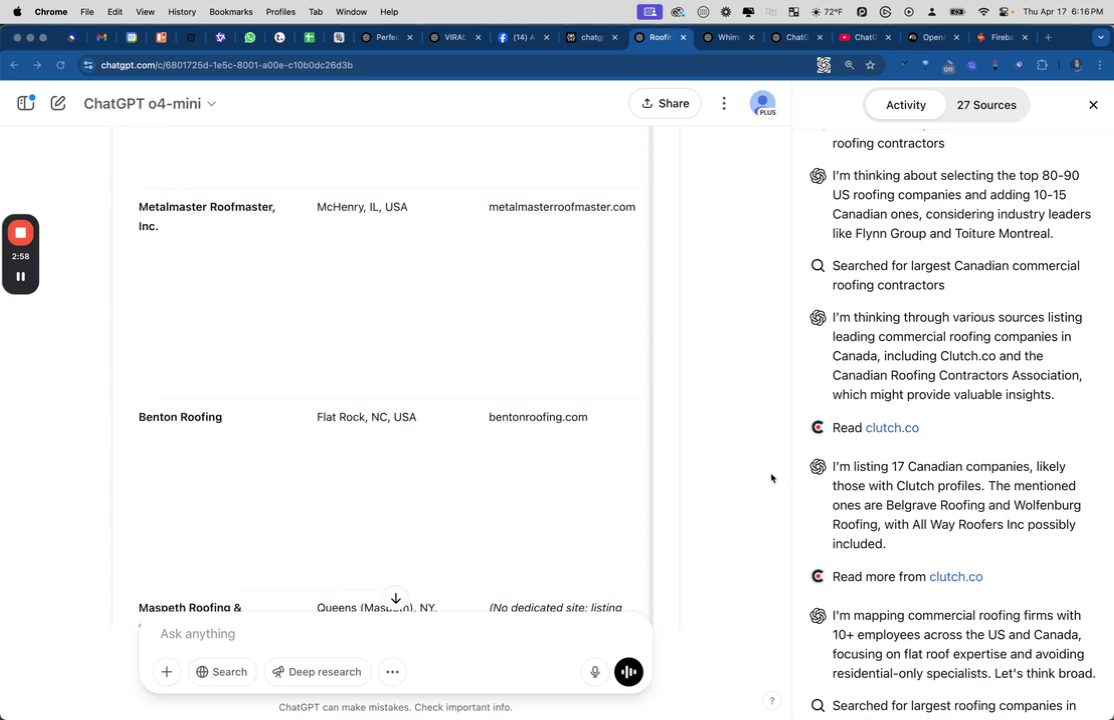
scroll(771, 472, "down", 5)
scroll(771, 471, "down", 5)
scroll(771, 472, "down", 5)
scroll(780, 530, "down", 5)
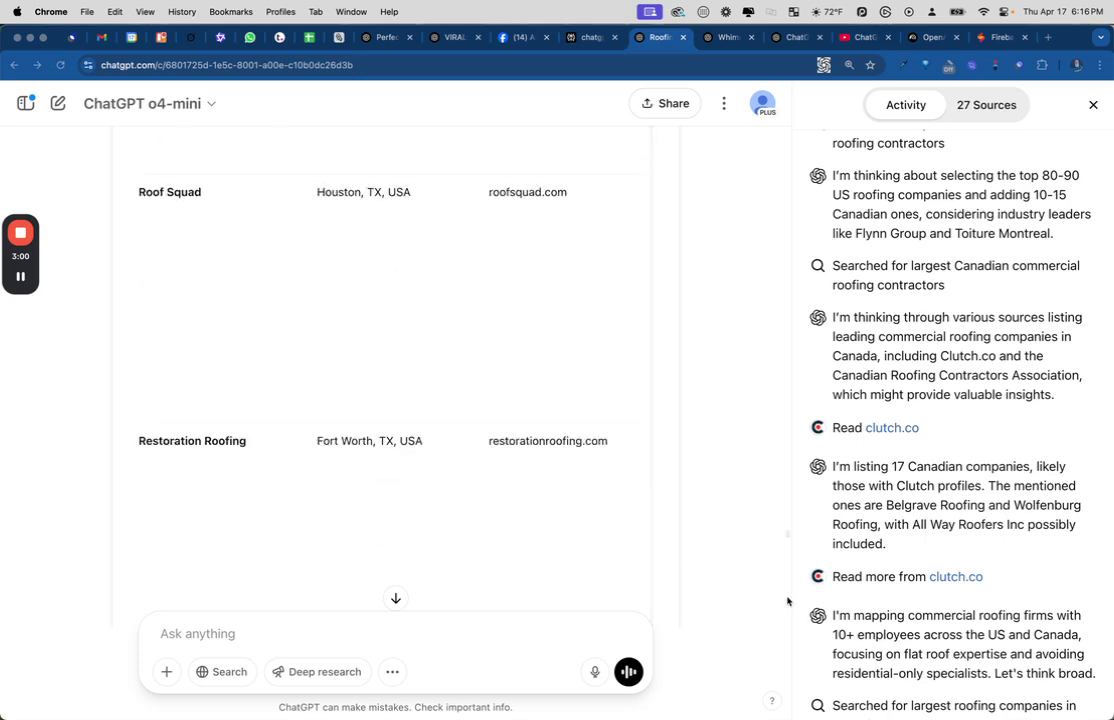
scroll(789, 544, "down", 5)
scroll(789, 543, "down", 3)
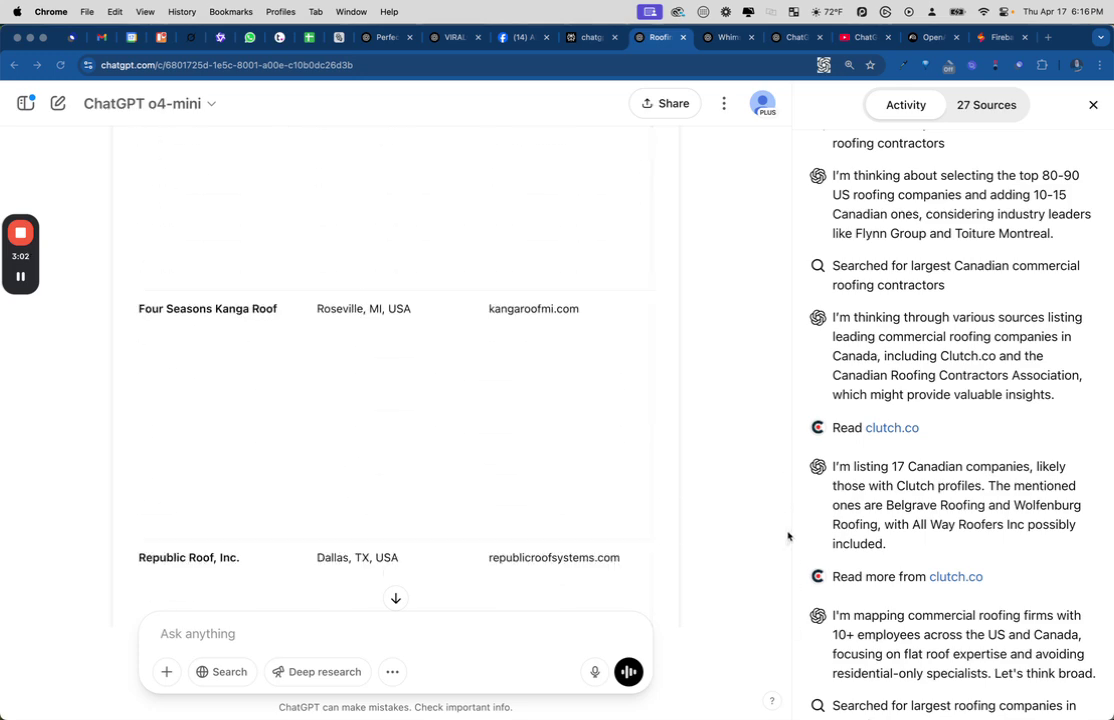
left_click_drag(789, 542, 786, 620)
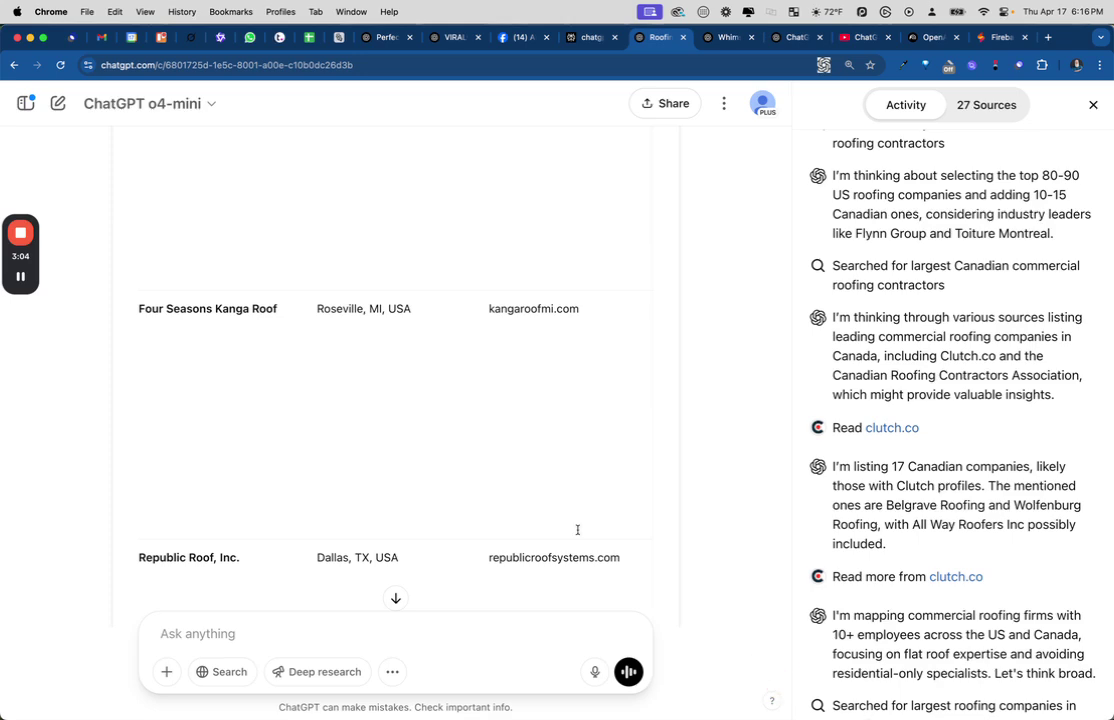
scroll(565, 517, "down", 5)
scroll(559, 509, "down", 5)
scroll(559, 509, "down", 5)
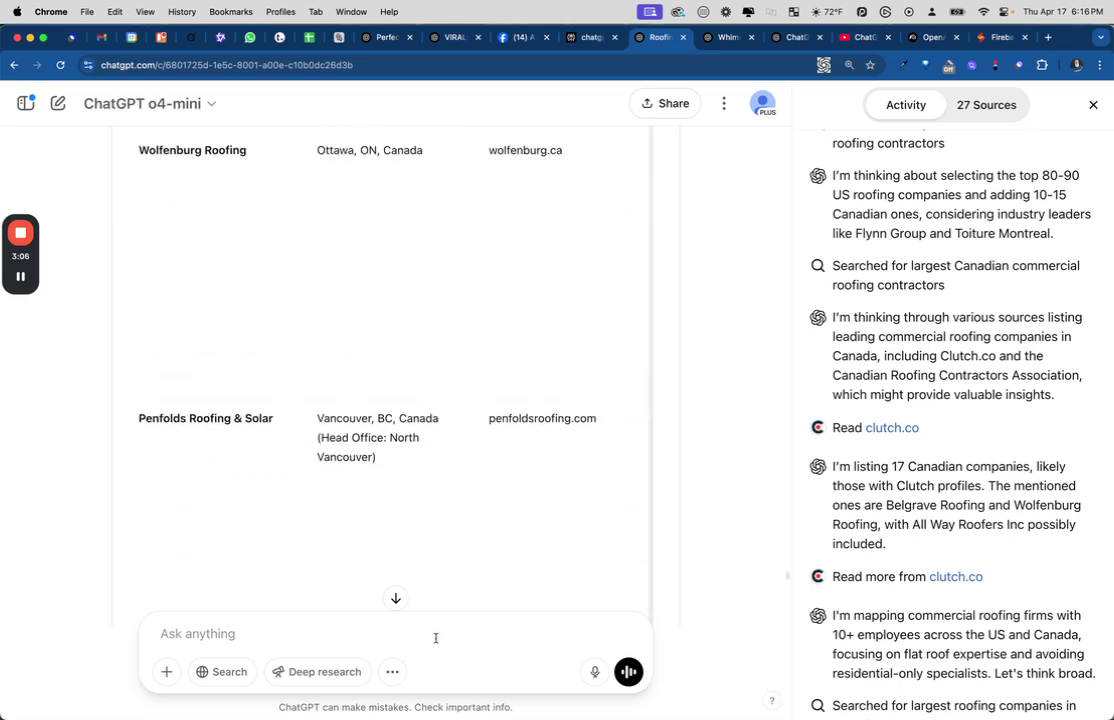
Step: Jump to the end of the roofing report and copy the entire response
left_click(395, 598)
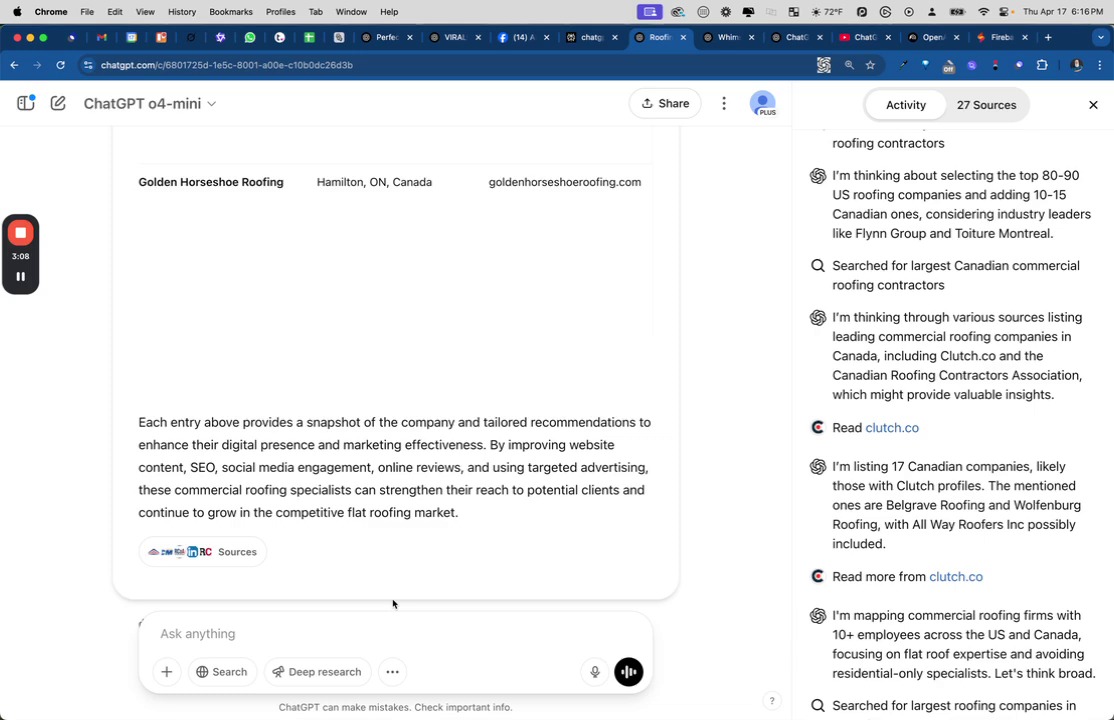
scroll(387, 298, "up", 3)
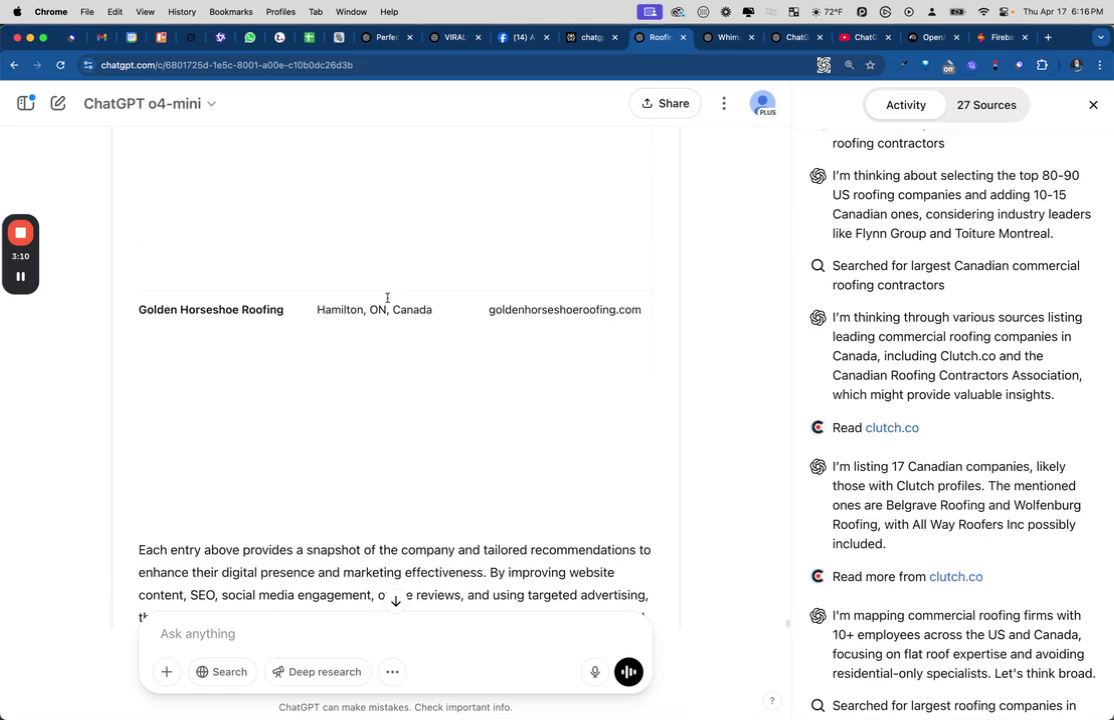
scroll(399, 355, "down", 2)
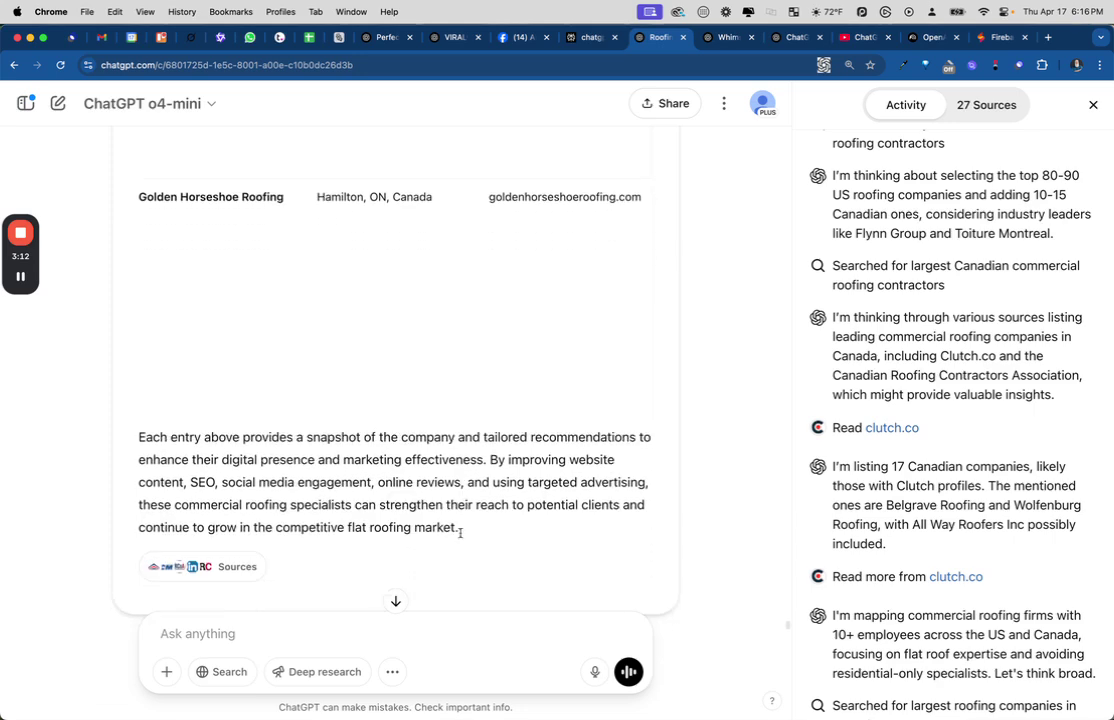
scroll(470, 541, "down", 1)
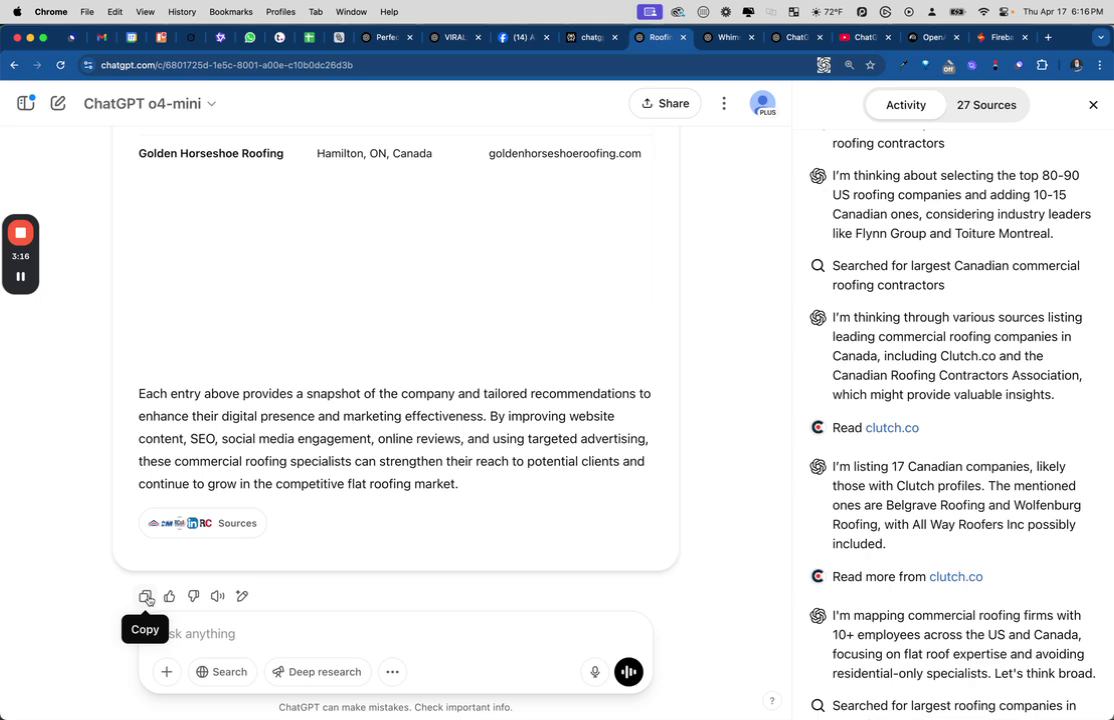
left_click(146, 597)
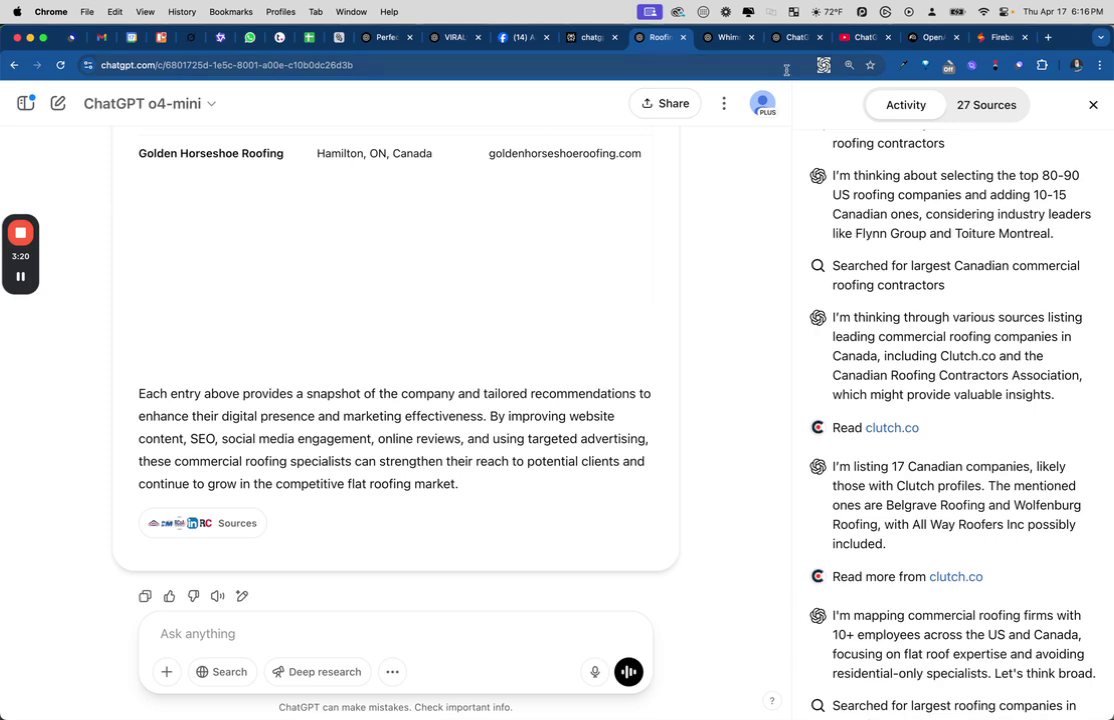
Step: Create a blank spreadsheet via sheets.new and paste the copied report into it
left_click(1048, 37)
type("she")
key("Return")
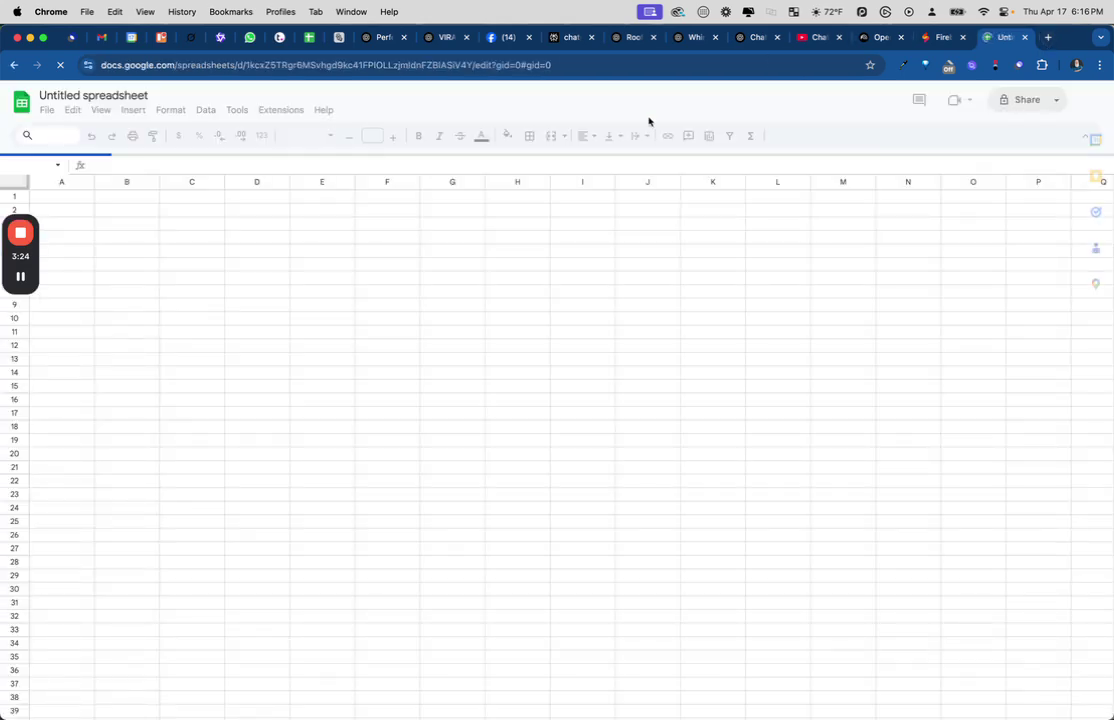
key("super+v")
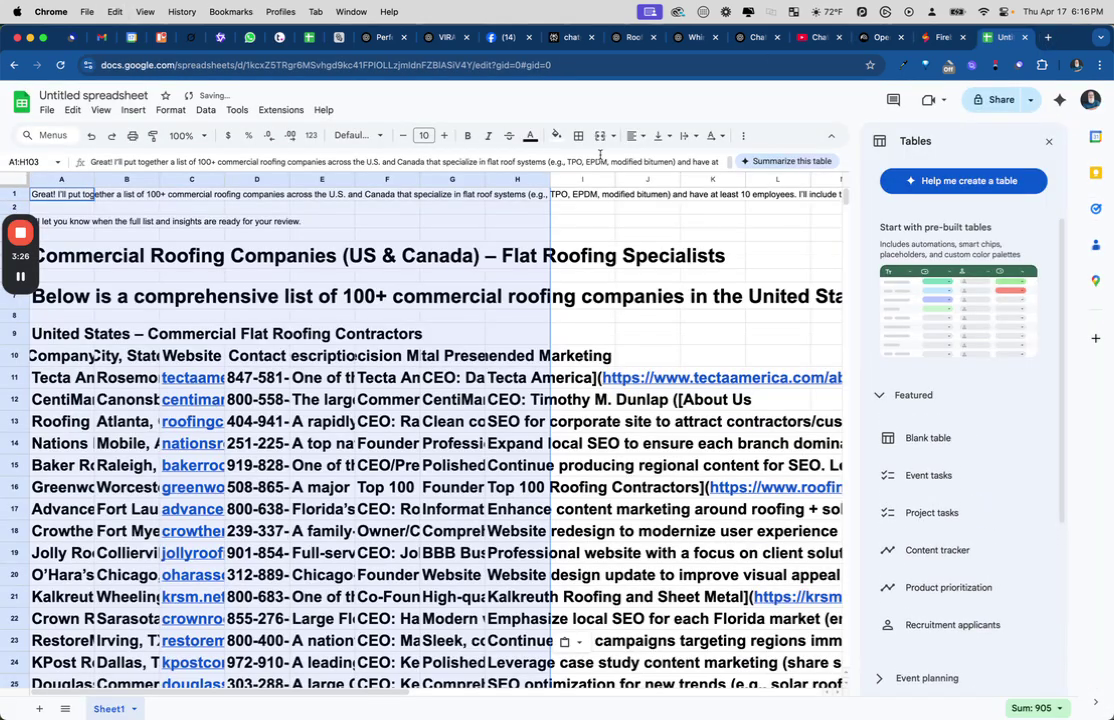
Step: Auto-fit the widths of columns A through I
left_click_drag(72, 180, 552, 175)
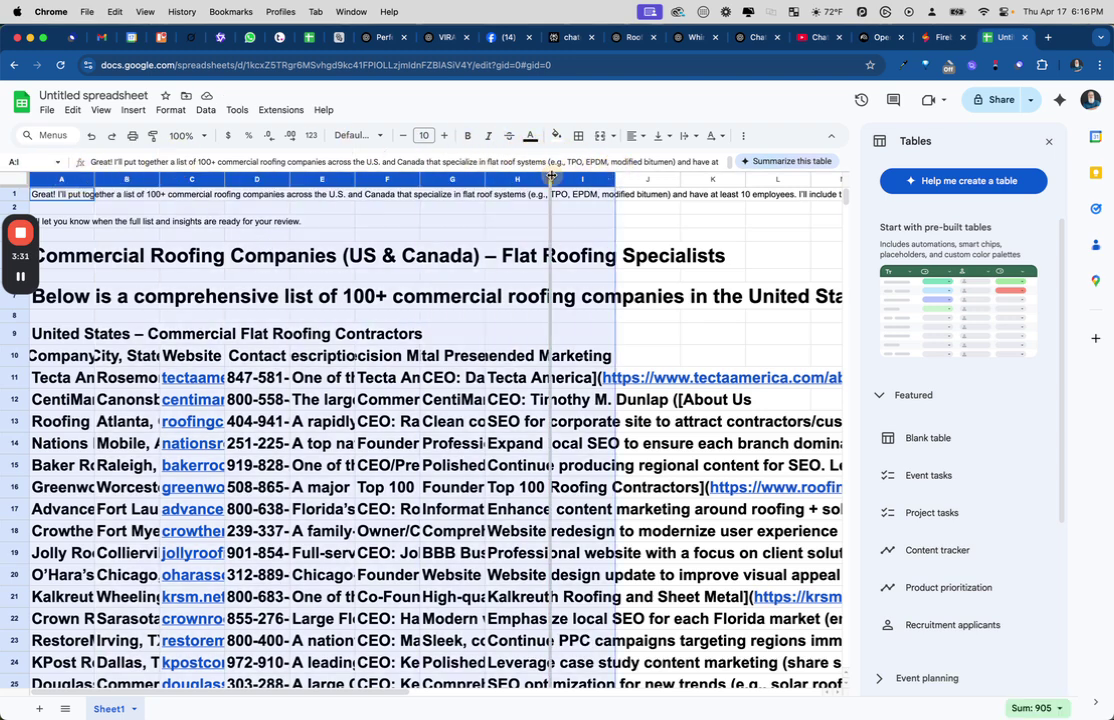
double_click(552, 175)
scroll(452, 385, "down", 2)
Step: Make the whole company table unbolded at font size 14
left_click(452, 385)
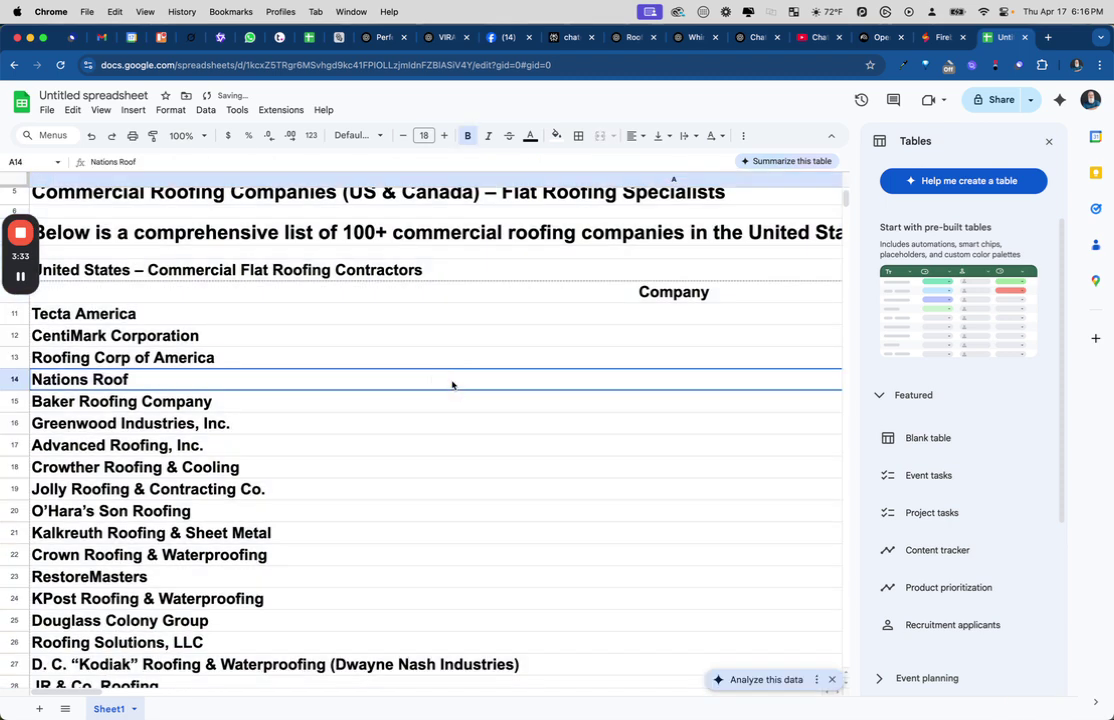
key("super+a")
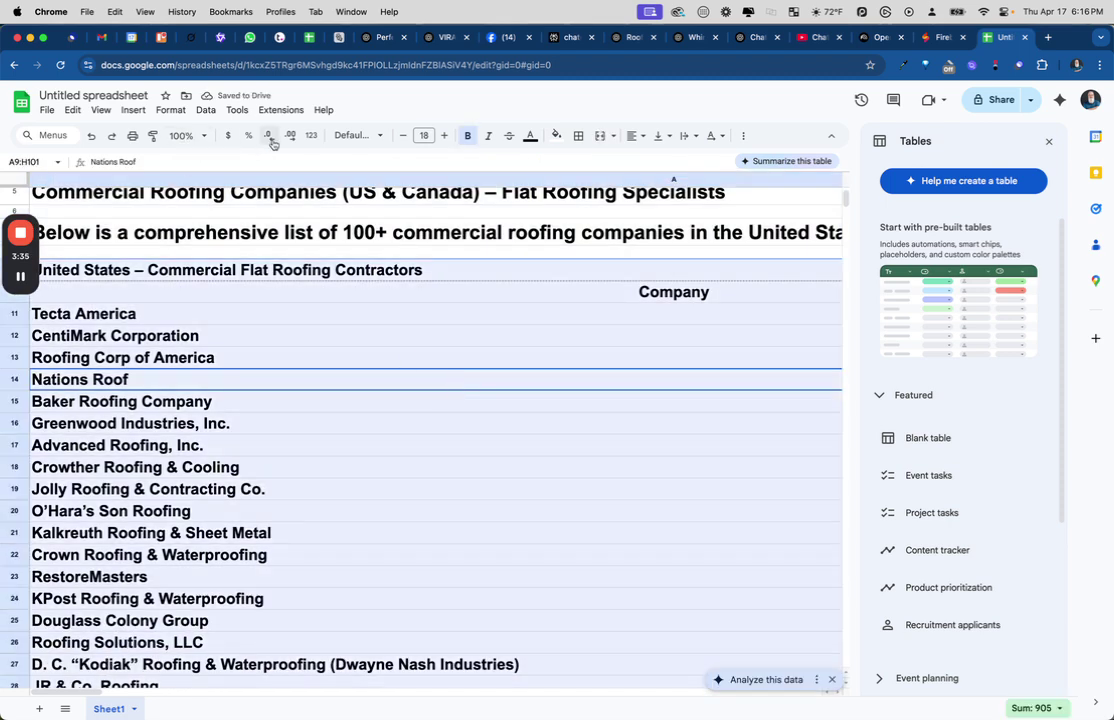
left_click(467, 136)
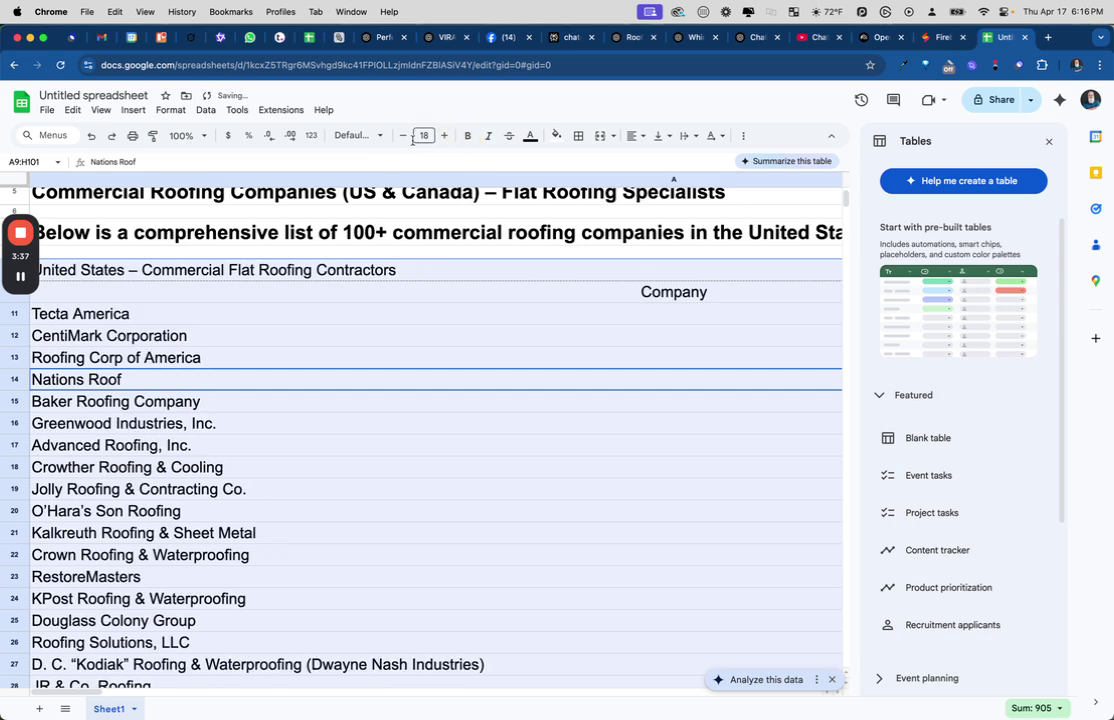
left_click(402, 140)
left_click(402, 140)
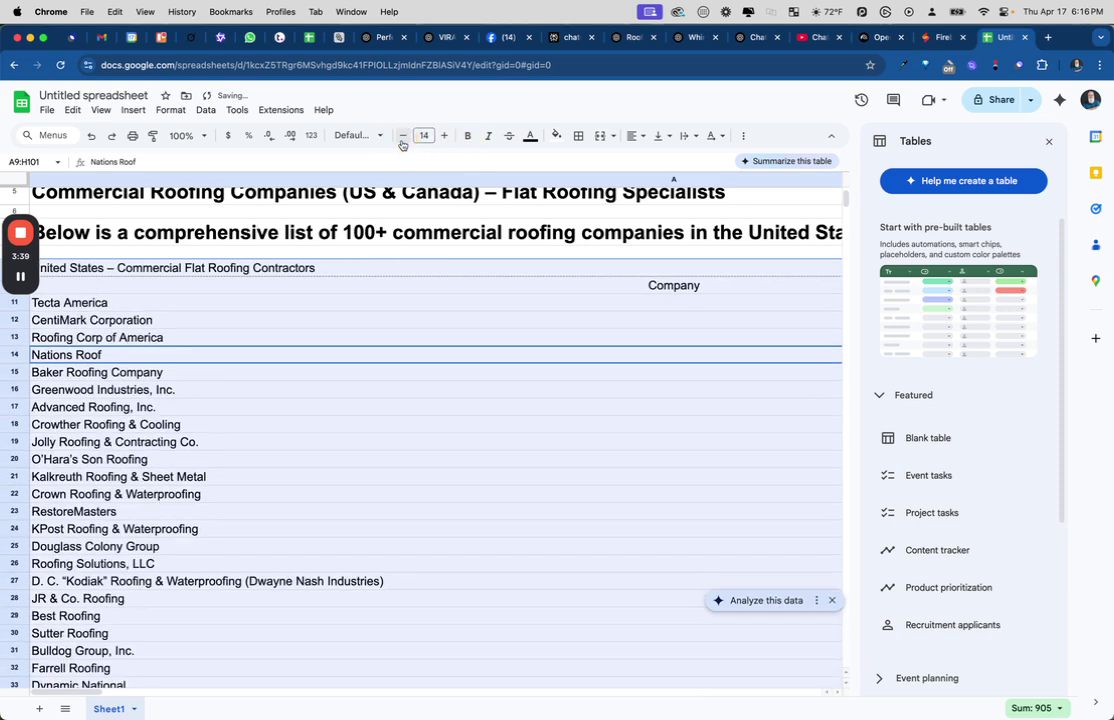
left_click(237, 356)
Step: Review the location, website, contact and profile columns, then close the table templates panel
scroll(236, 358, "up", 2)
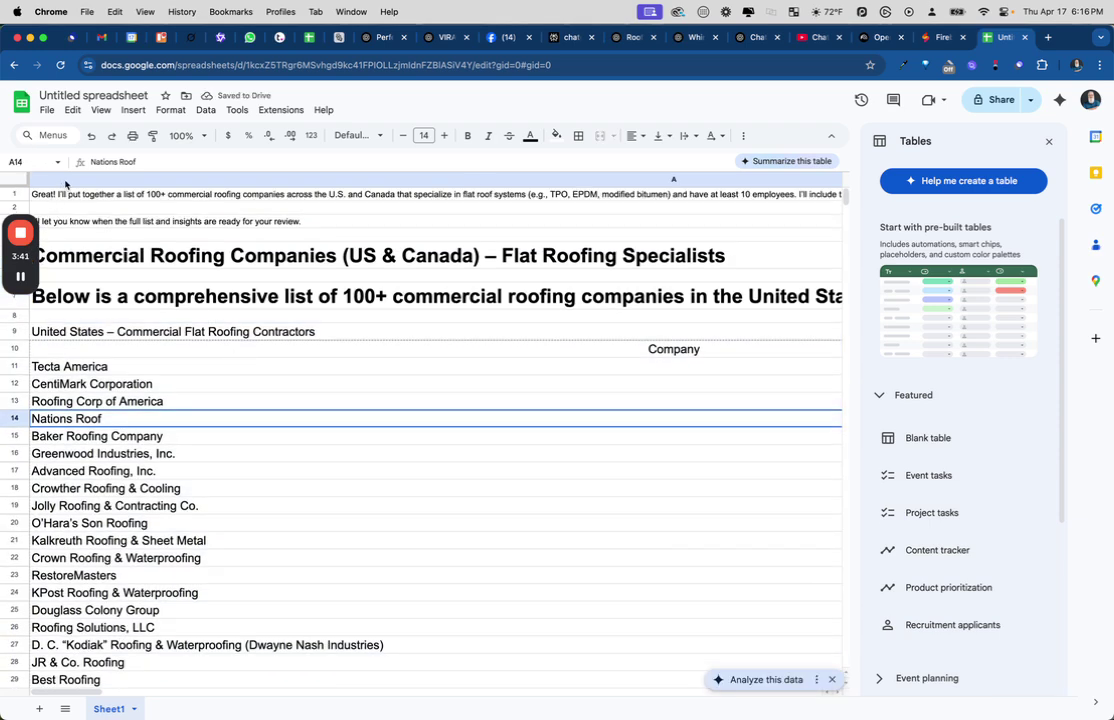
scroll(622, 230, "right", 5)
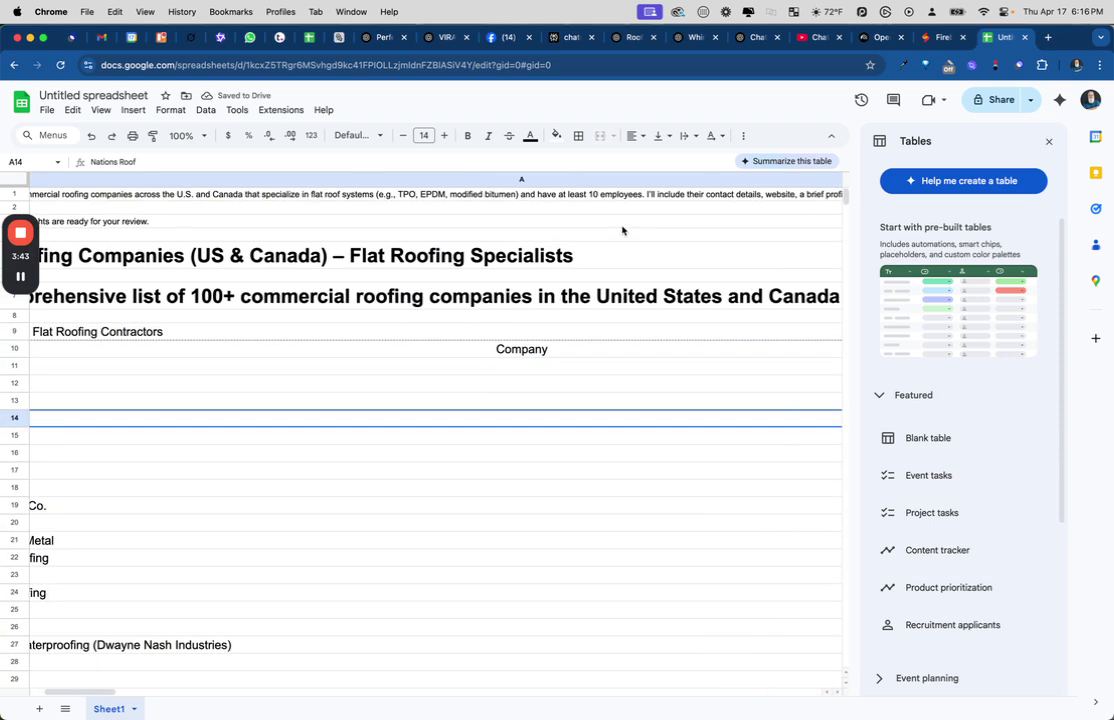
scroll(622, 230, "right", 5)
scroll(622, 230, "right", 5)
scroll(622, 230, "right", 3)
scroll(622, 230, "right", 5)
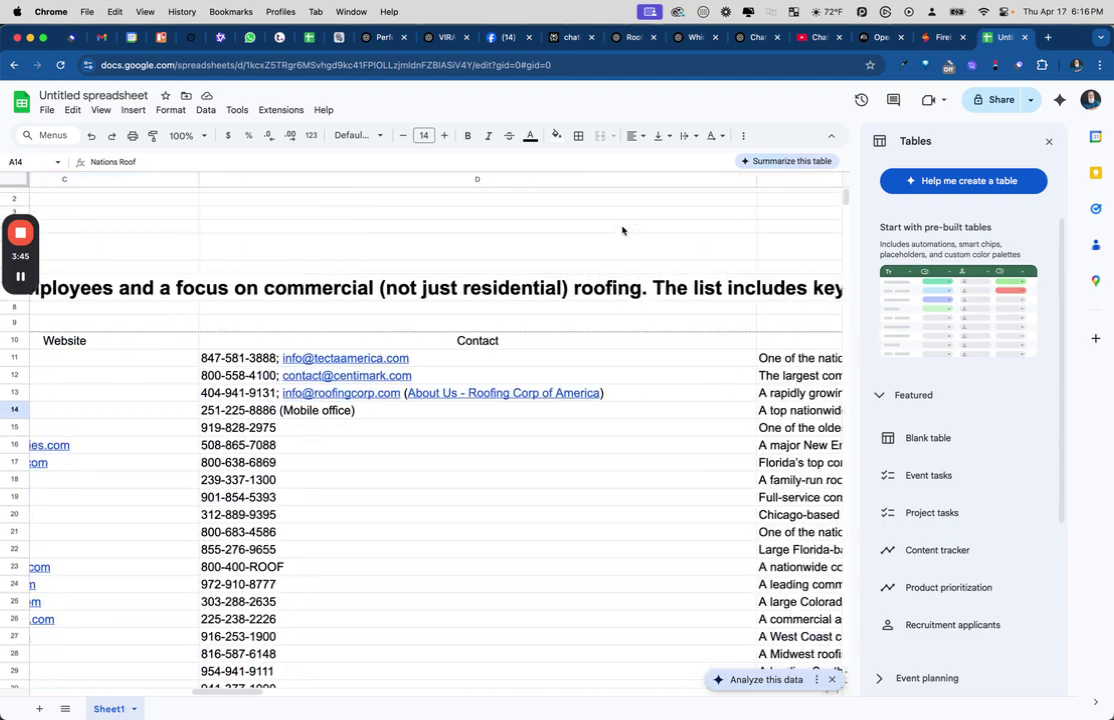
scroll(622, 230, "right", 2)
scroll(622, 230, "right", 4)
scroll(622, 230, "down", 1)
scroll(622, 230, "right", 1)
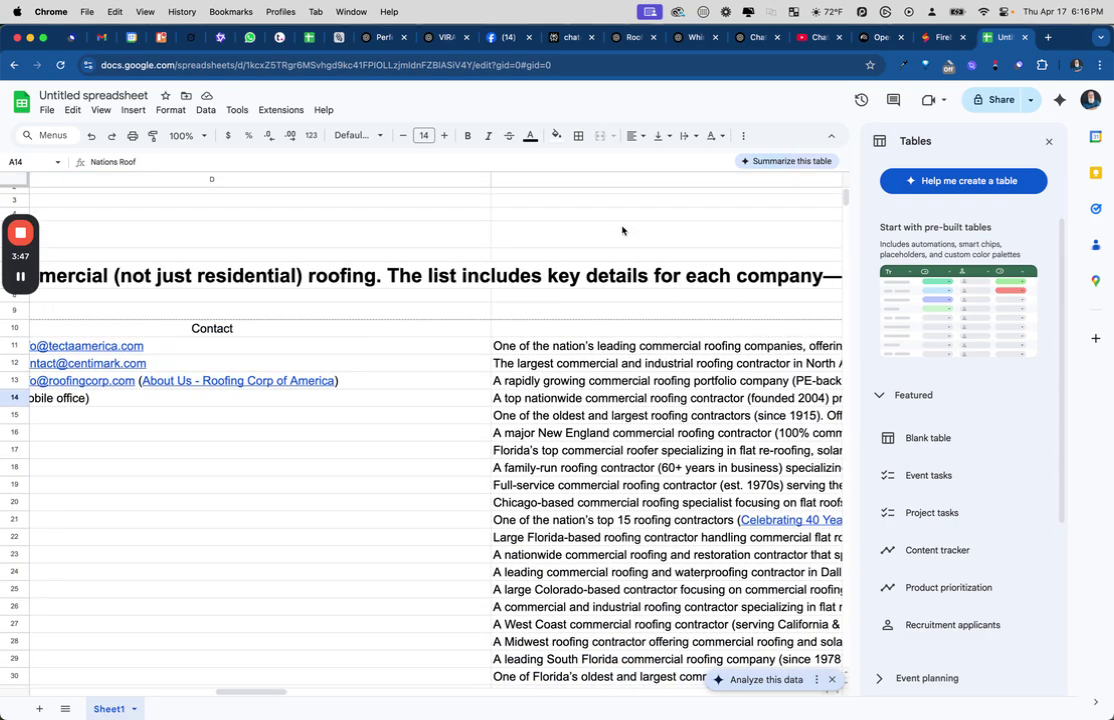
scroll(622, 230, "left", 1)
scroll(622, 230, "up", 1)
scroll(622, 230, "left", 5)
scroll(622, 230, "up", 1)
scroll(622, 230, "left", 2)
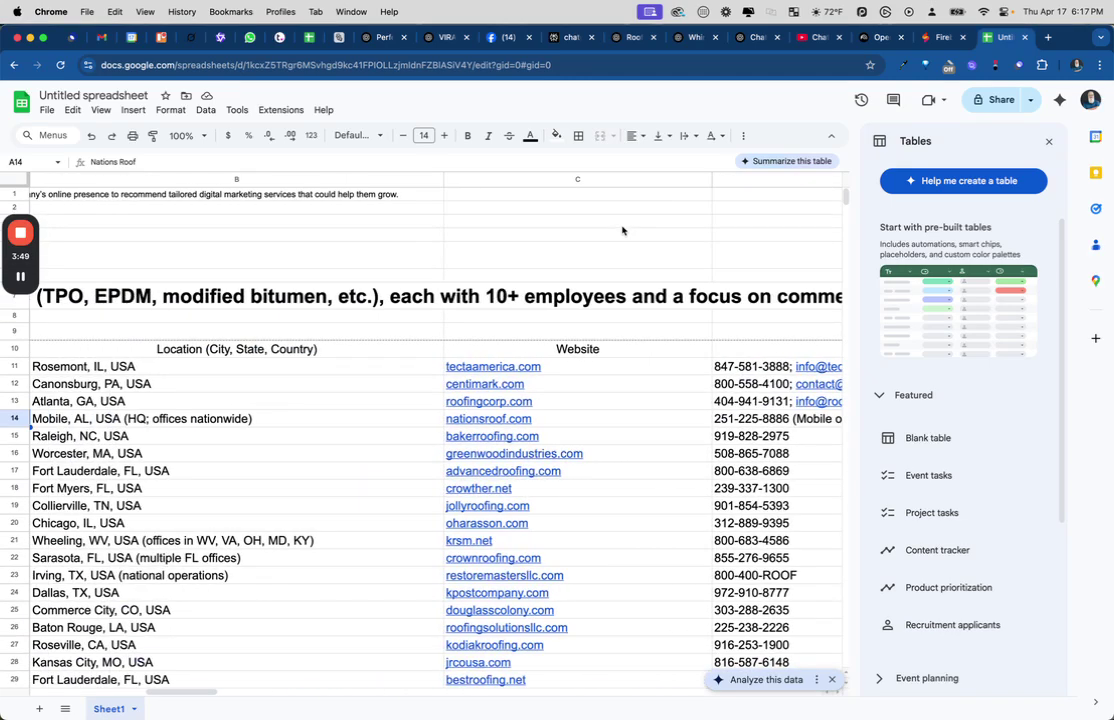
scroll(622, 230, "left", 5)
scroll(622, 230, "left", 3)
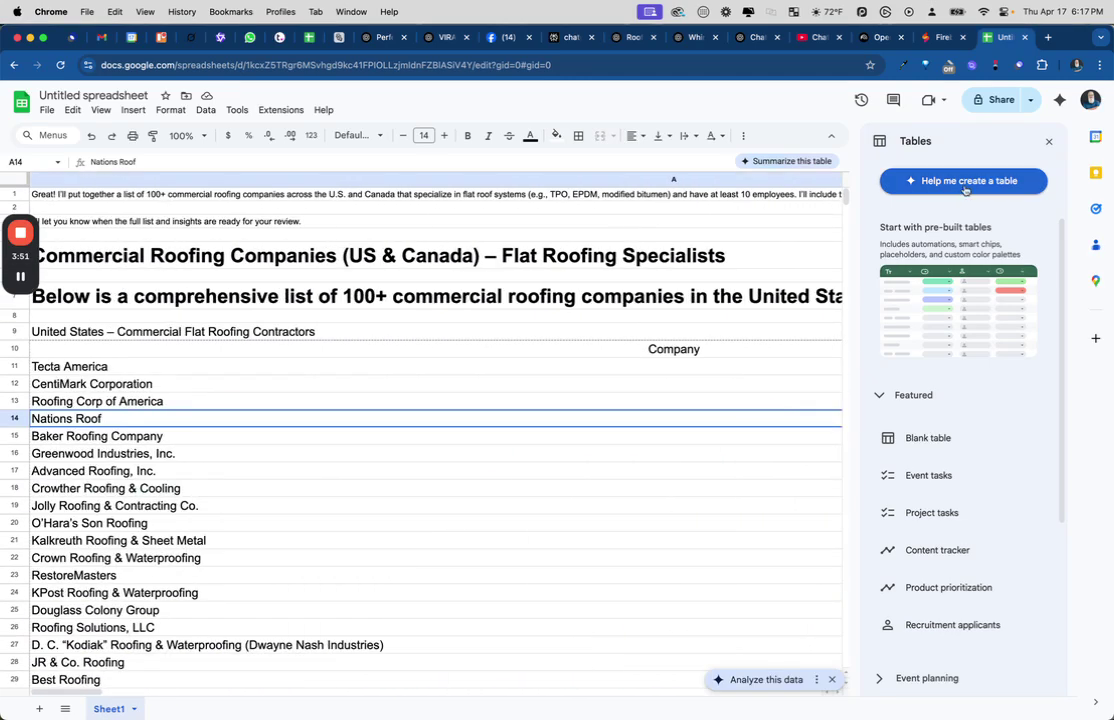
left_click(1048, 141)
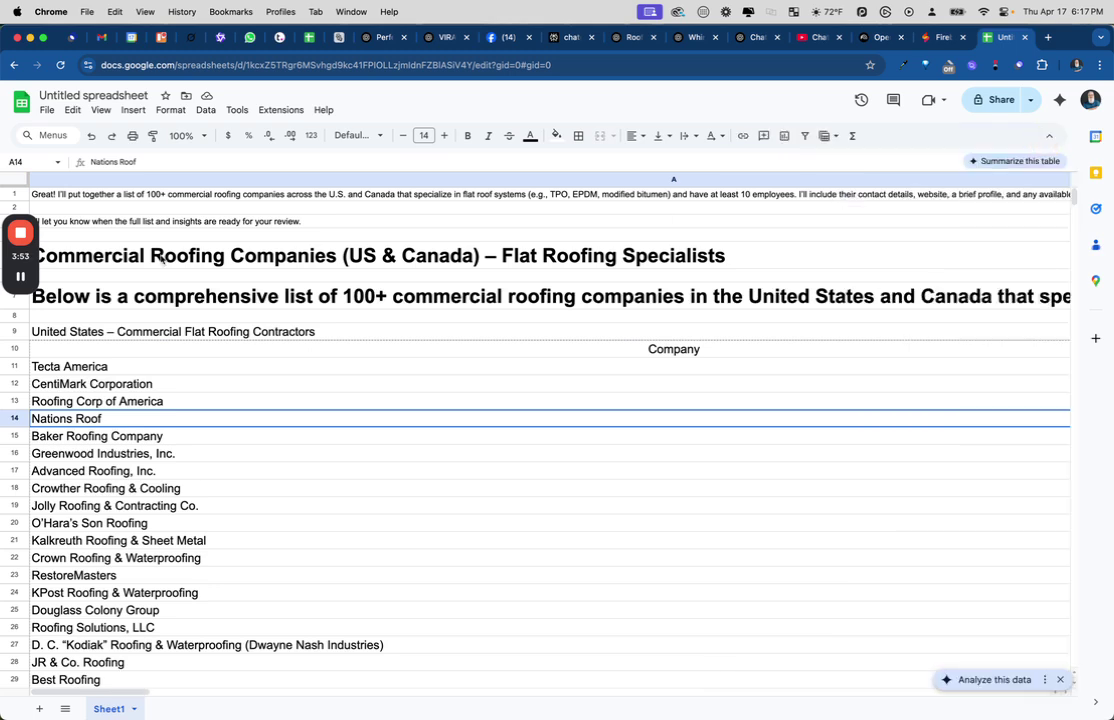